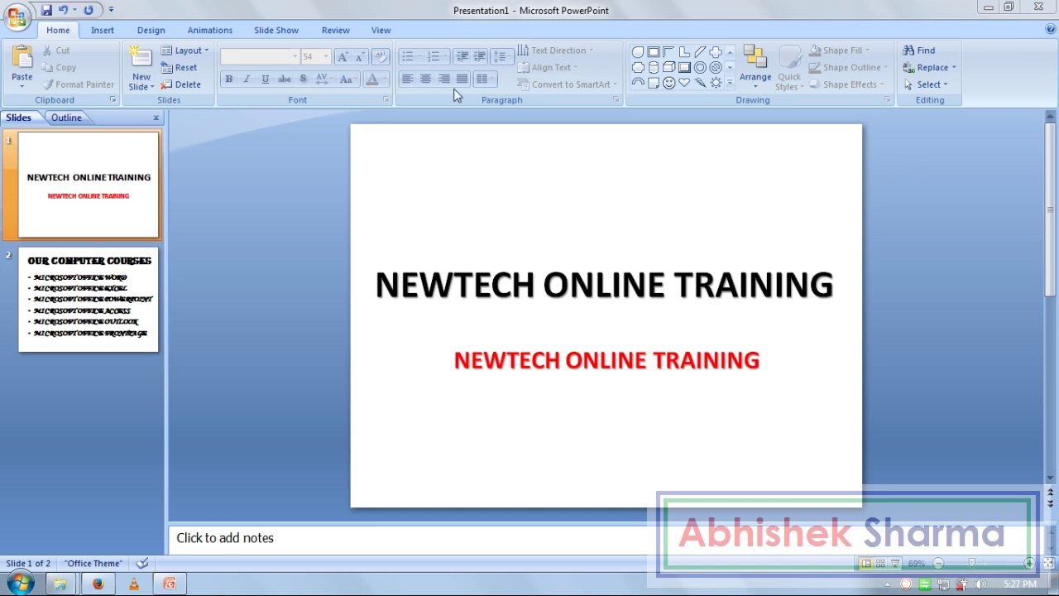
Add a Title and Content slide after the courses slide, deleting a stray blank slide, and click its content area.
click(141, 85)
click(257, 145)
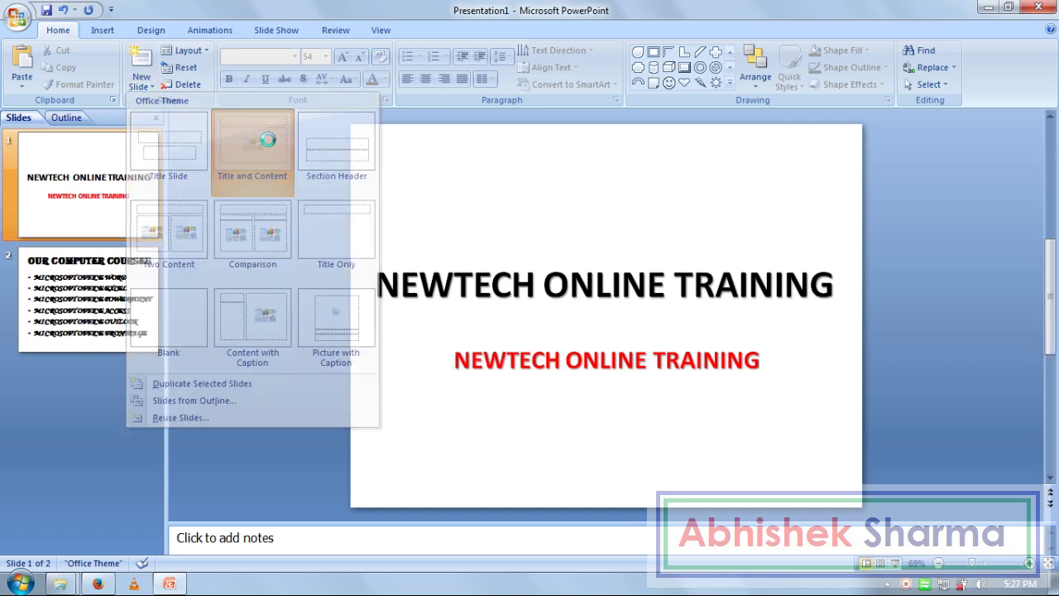
click(109, 293)
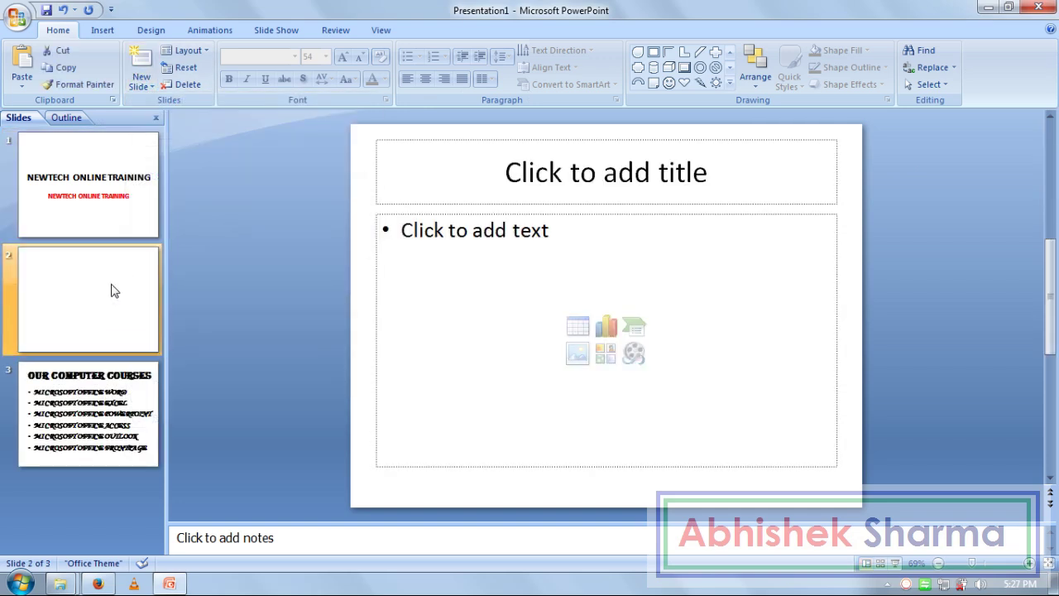
key(Delete)
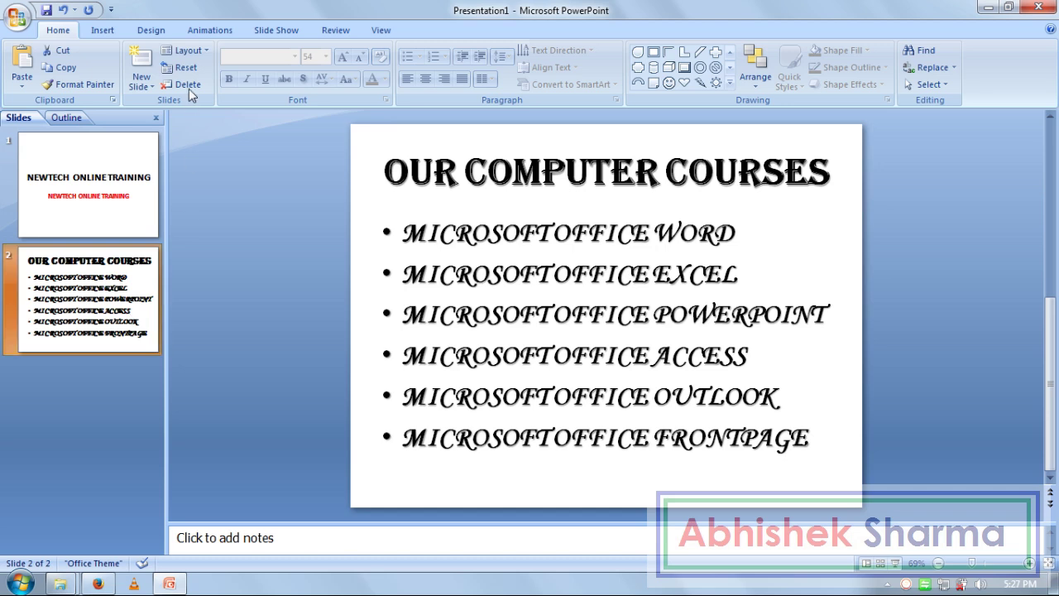
click(140, 83)
click(250, 154)
click(576, 293)
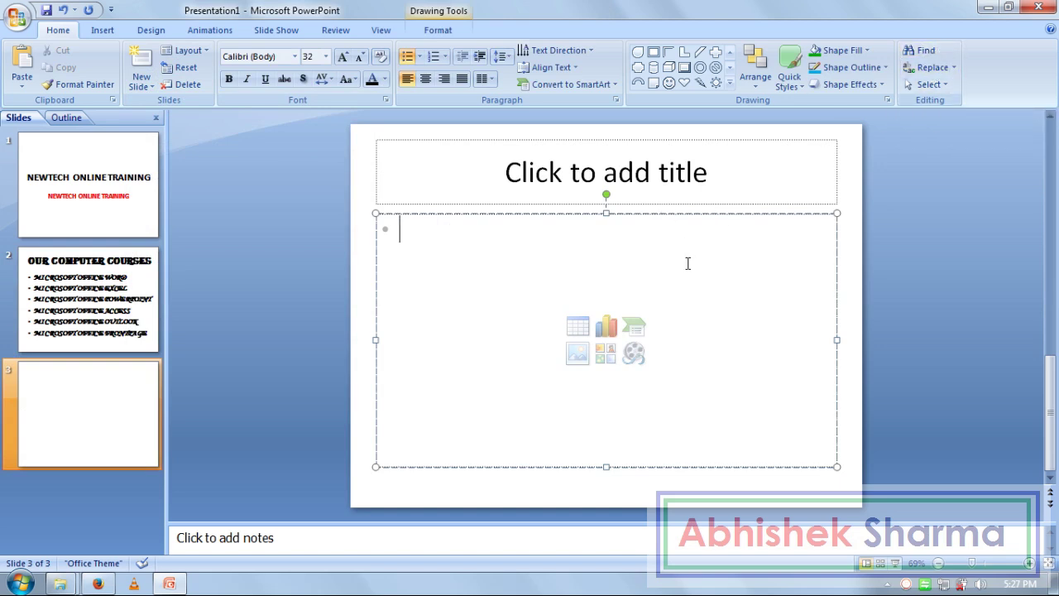
Type 'cat bat rat' in the content box and remove its bullet.
text(cat)
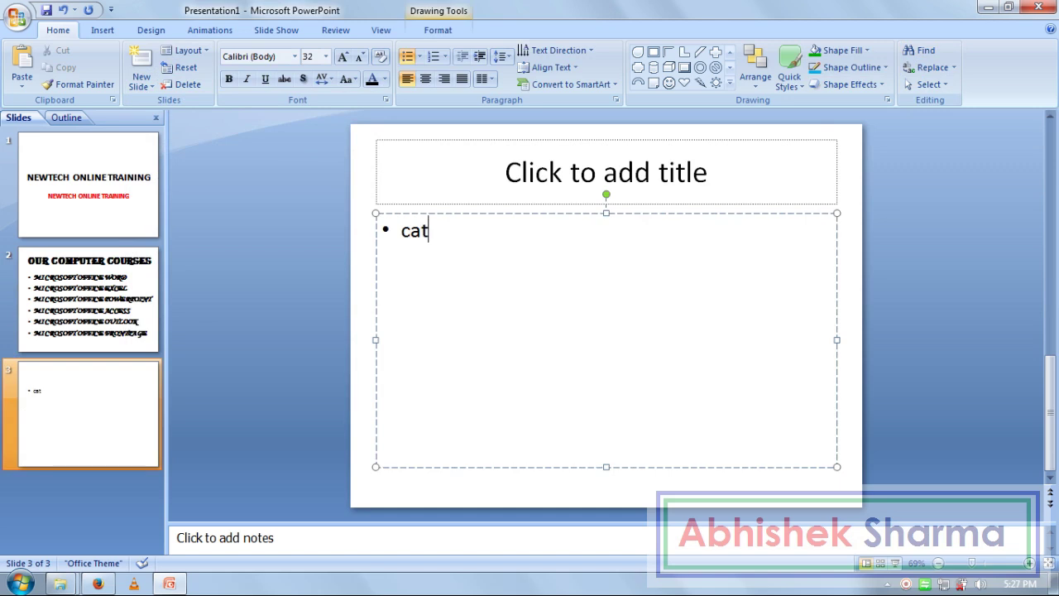
text(Cat bat )
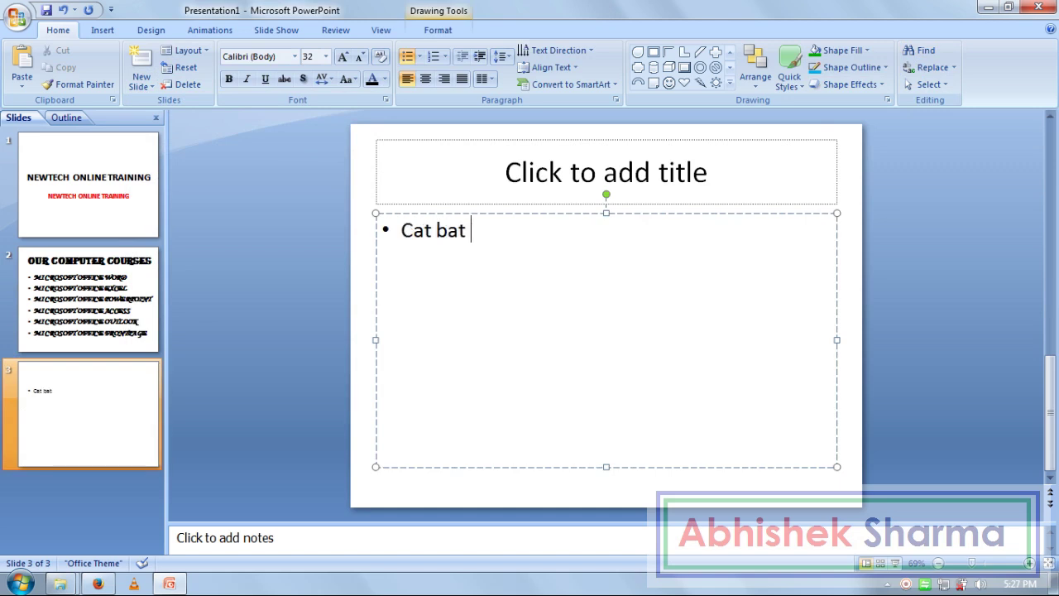
text(rat)
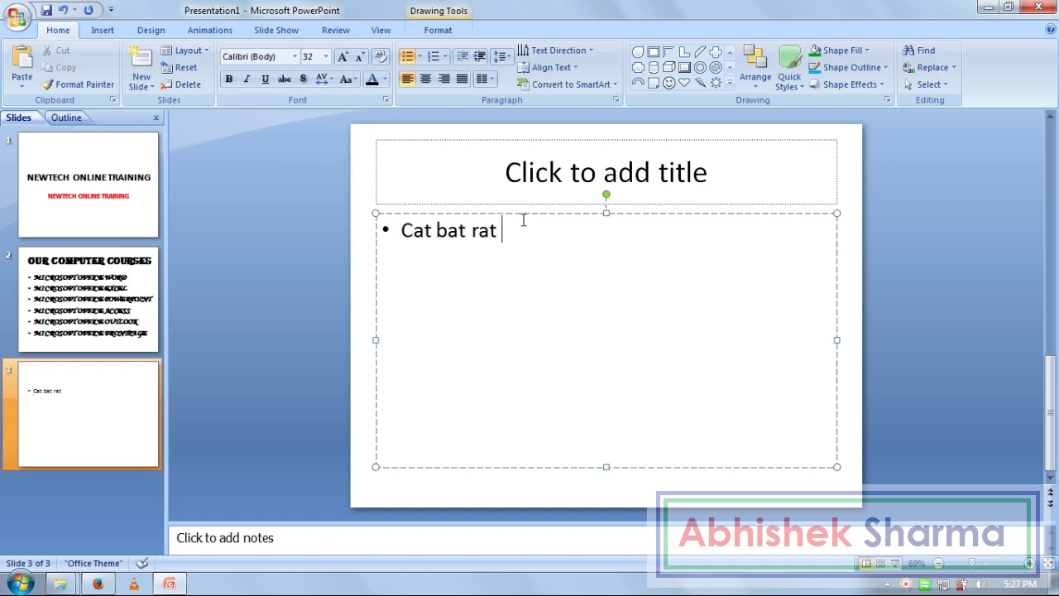
drag(508, 230, 400, 229)
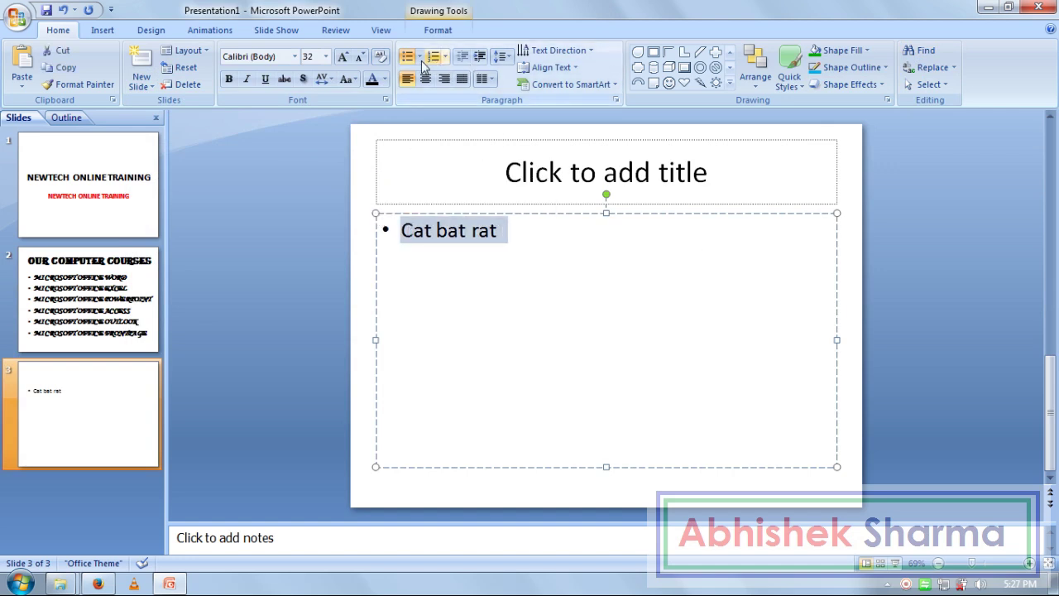
click(419, 56)
click(430, 91)
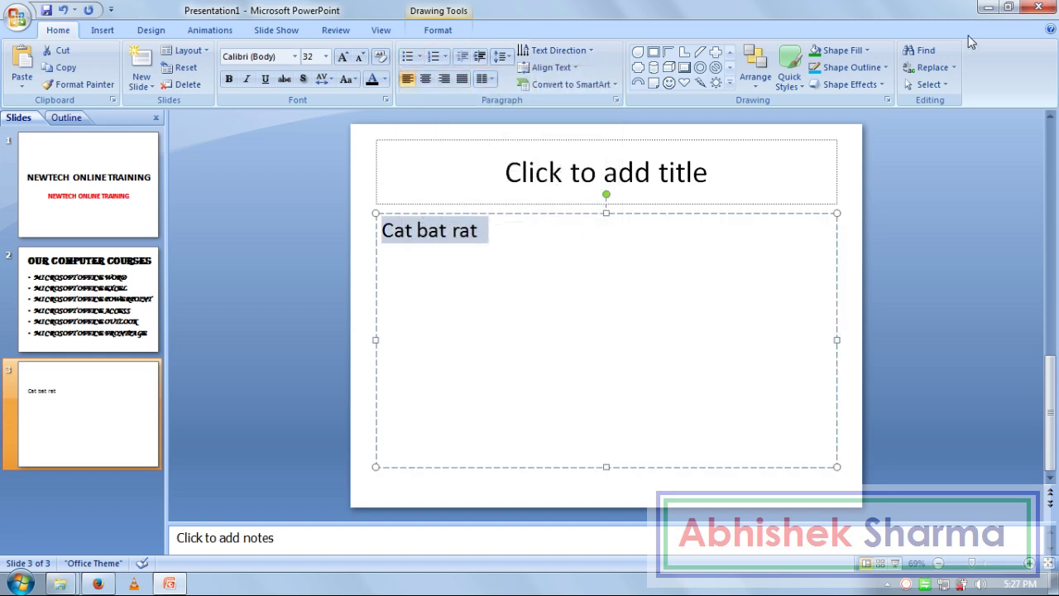
Copy and paste the words until the first line reads 'Cat bat rat' four times.
click(78, 70)
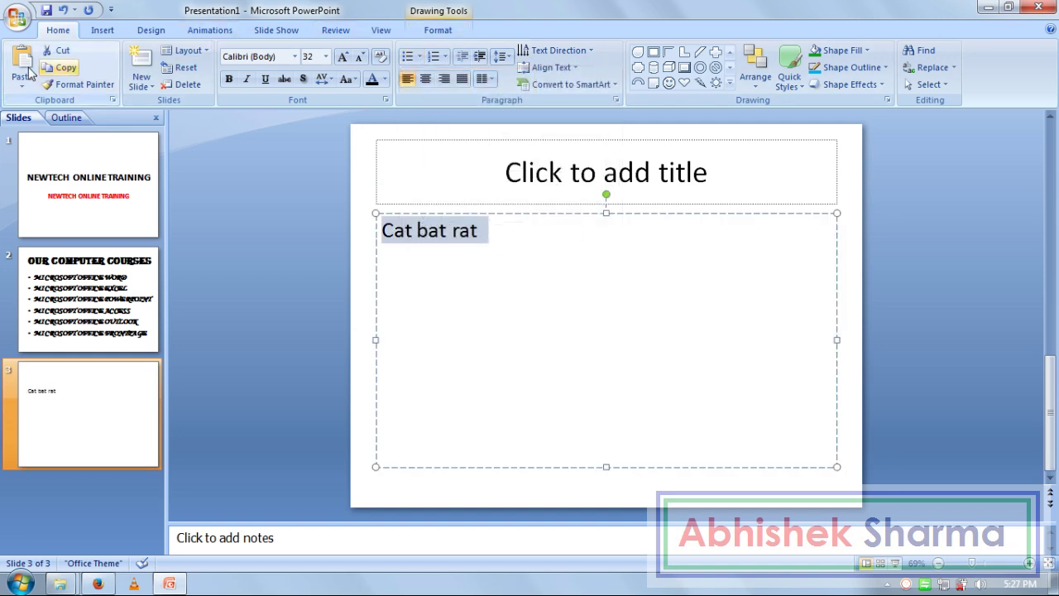
click(25, 59)
click(26, 59)
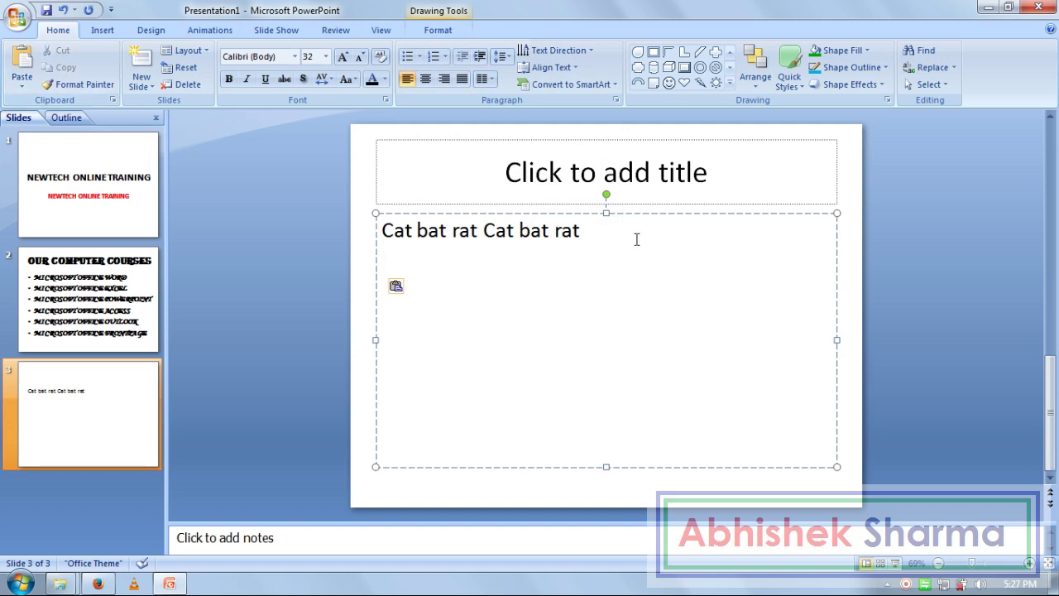
click(22, 60)
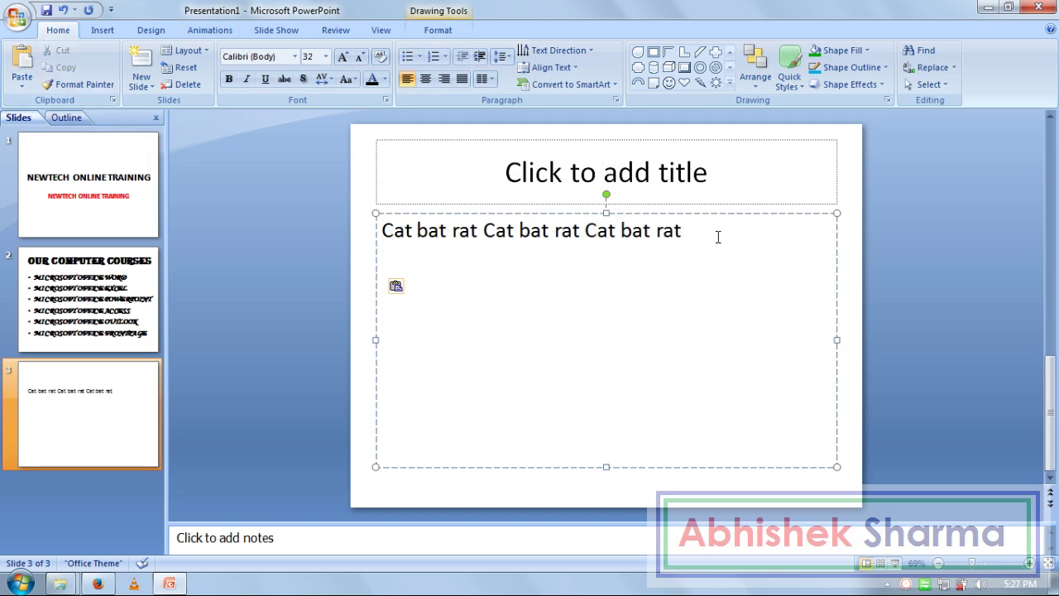
click(22, 60)
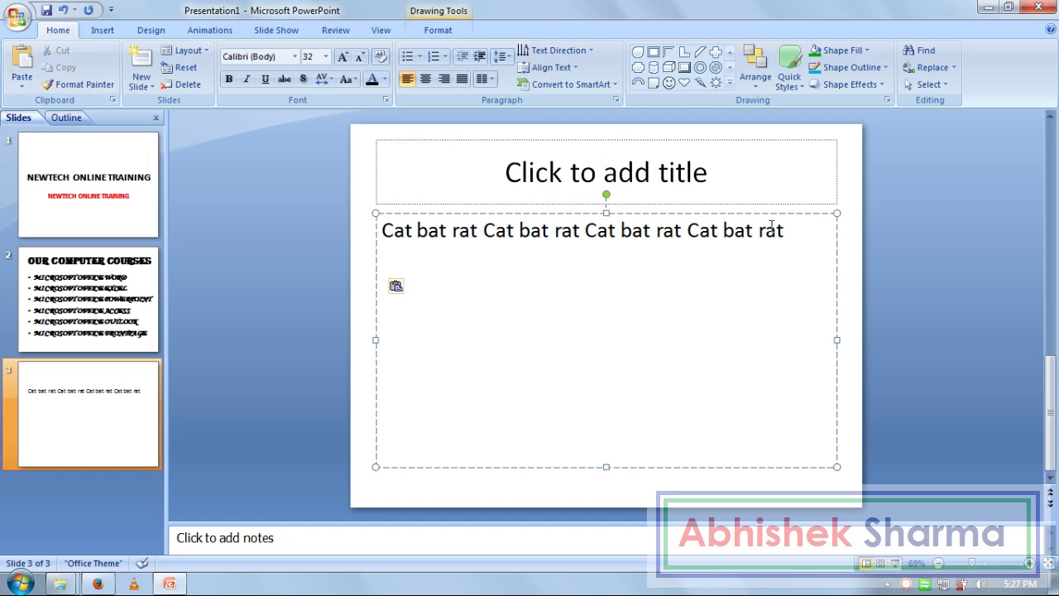
Copy the full first line and paste it repeatedly to make seven lines.
click(795, 238)
key(shift+Home)
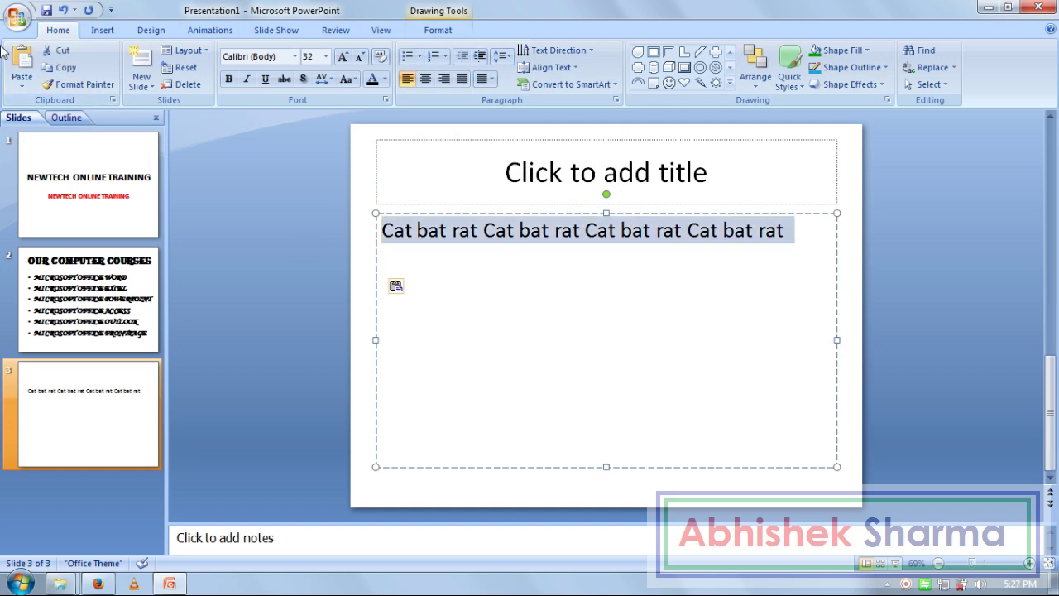
click(45, 66)
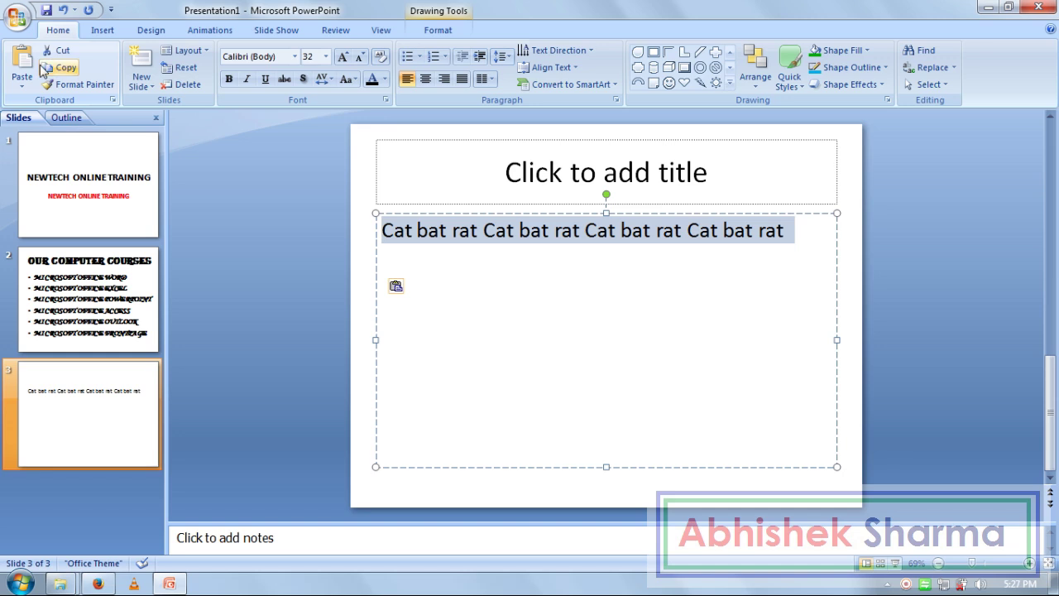
click(22, 59)
click(22, 60)
click(22, 60)
click(23, 60)
click(22, 60)
click(22, 60)
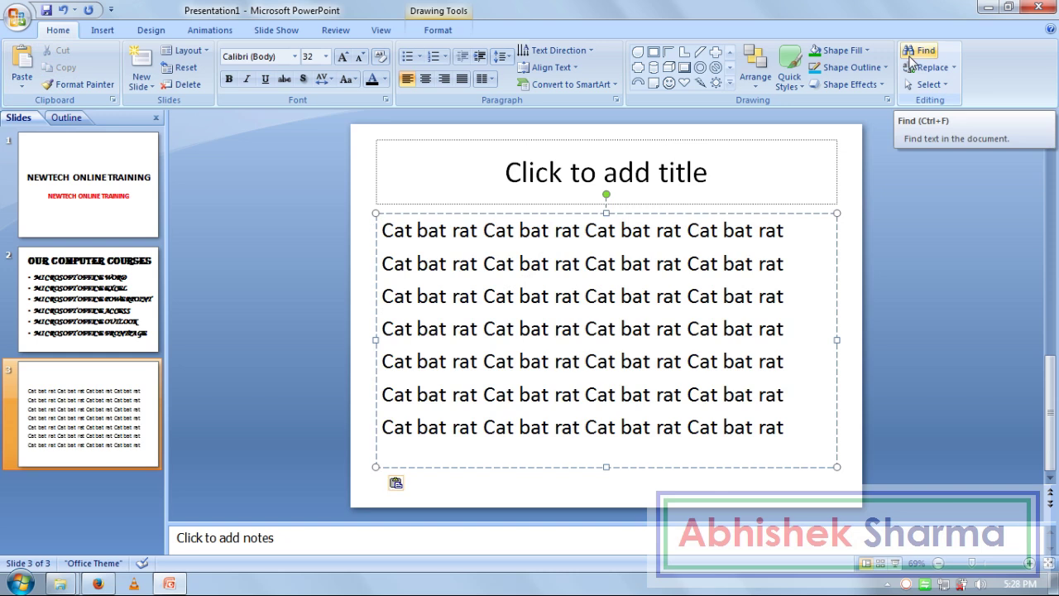
Open Find, move the dialog clear of the text, and enter 'cat'.
click(908, 59)
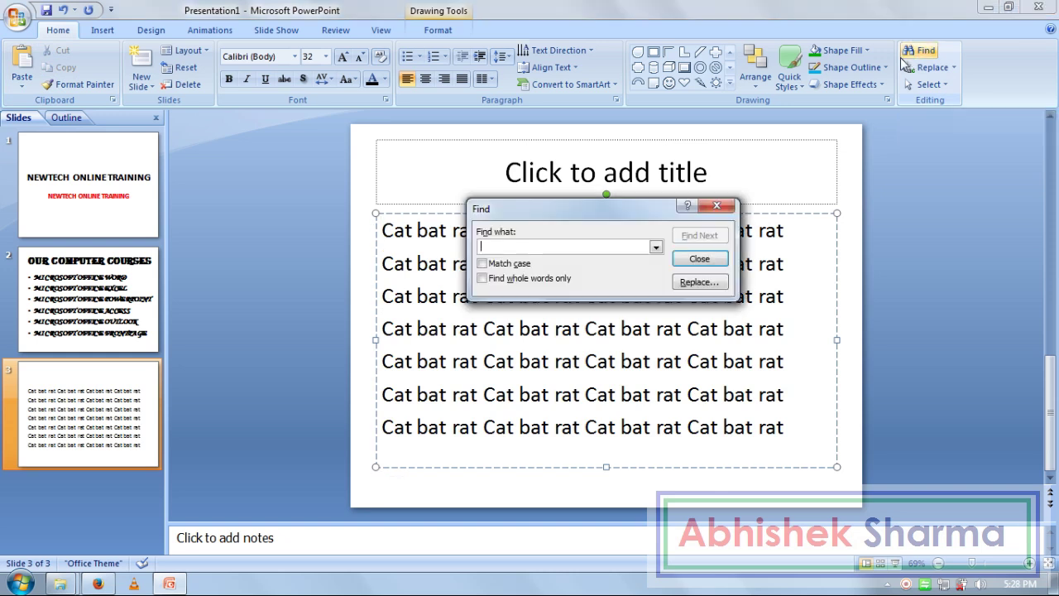
mouse_move(633, 206)
mouse_down()
mouse_move(899, 60)
mouse_move(648, 95)
mouse_up()
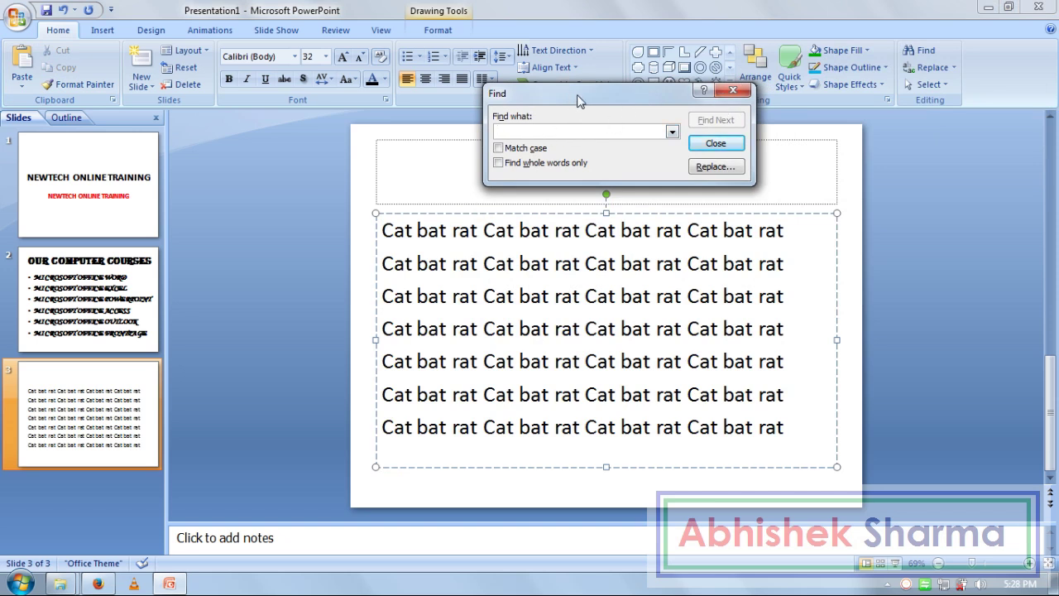
drag(578, 100, 563, 123)
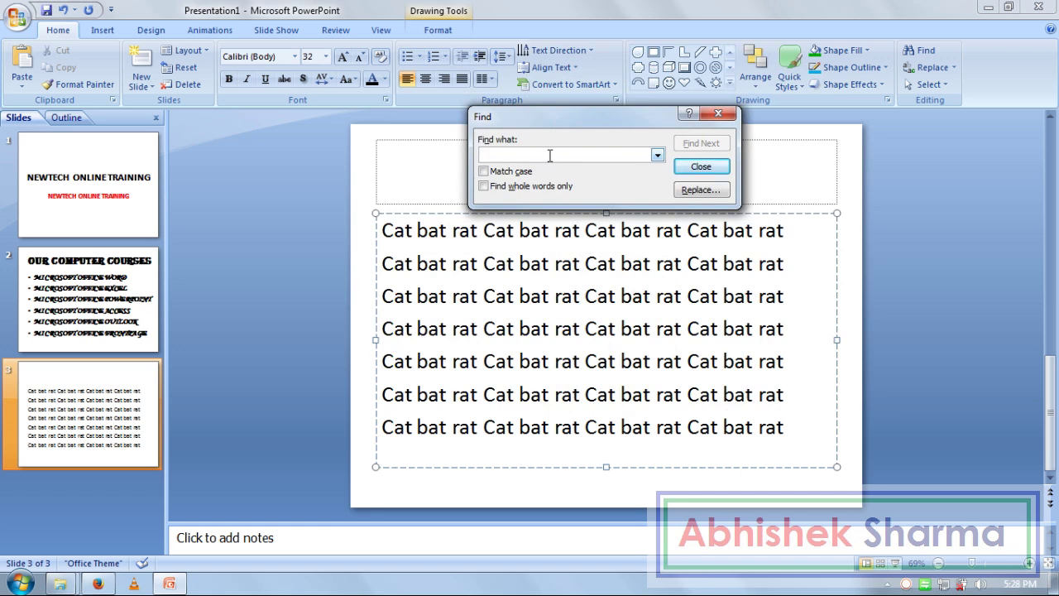
text(cat)
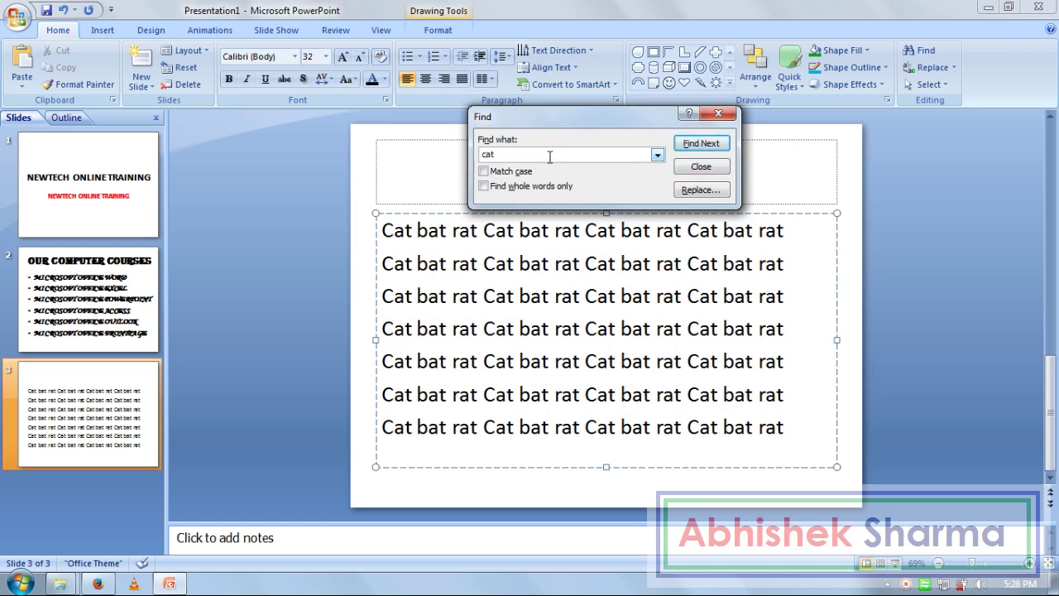
Step through every 'cat' match with Find Next until the search finishes.
click(702, 145)
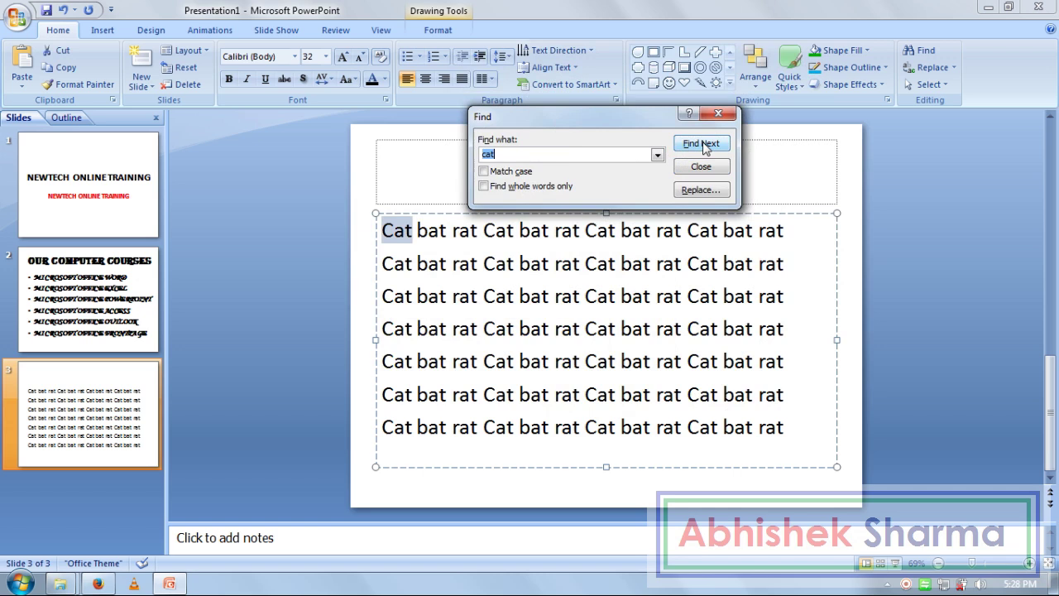
click(703, 145)
click(702, 145)
click(702, 144)
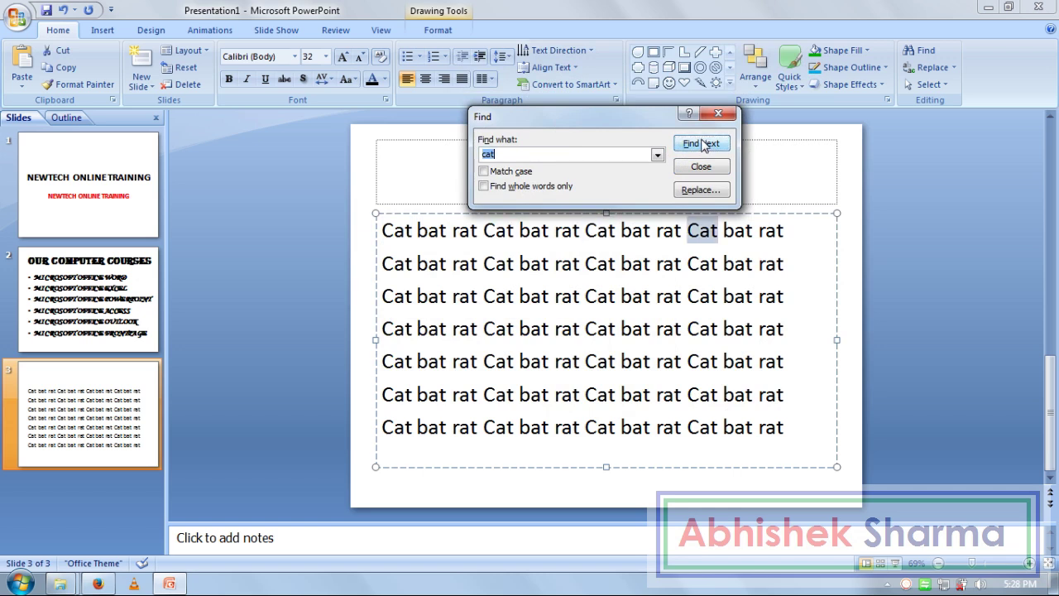
click(703, 144)
click(703, 144)
click(704, 144)
click(705, 144)
click(707, 144)
click(709, 144)
click(710, 144)
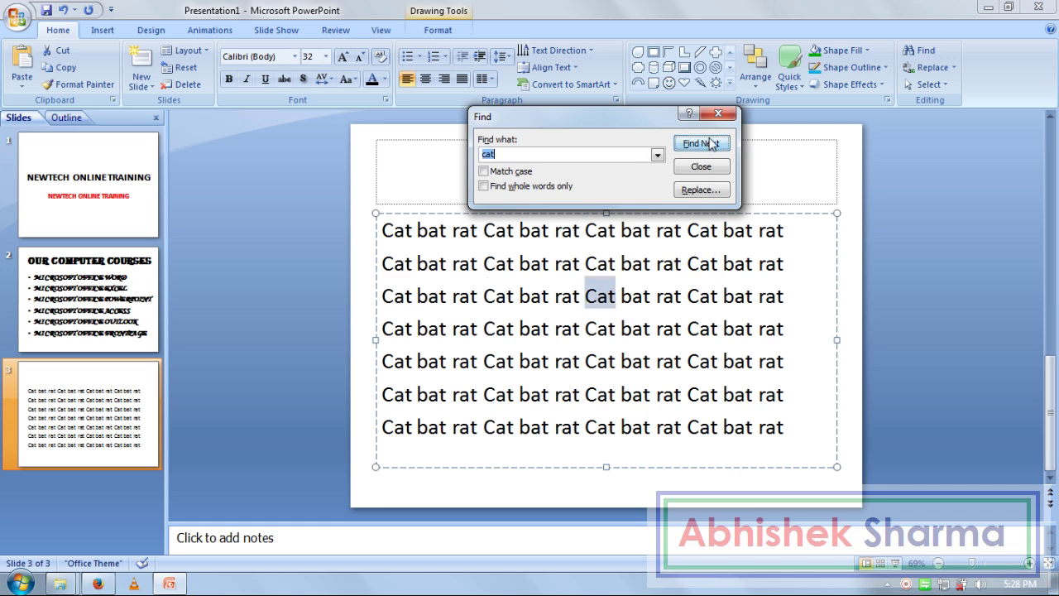
click(709, 145)
click(710, 145)
click(710, 145)
click(710, 144)
click(710, 145)
click(709, 144)
click(710, 144)
click(710, 145)
click(709, 149)
click(709, 152)
click(709, 152)
click(710, 153)
click(711, 151)
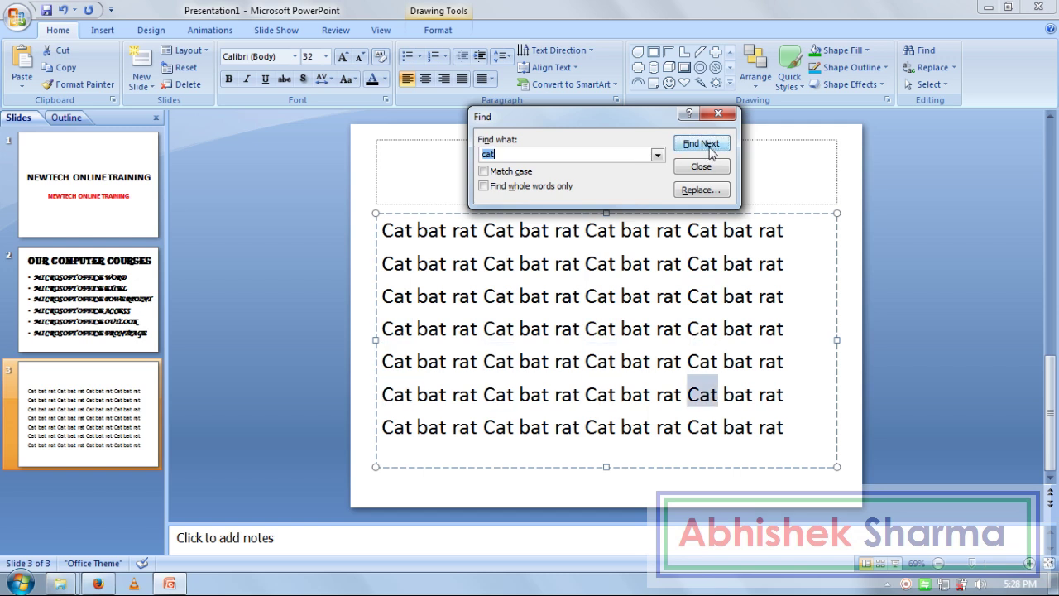
click(710, 153)
click(709, 152)
click(709, 152)
click(709, 153)
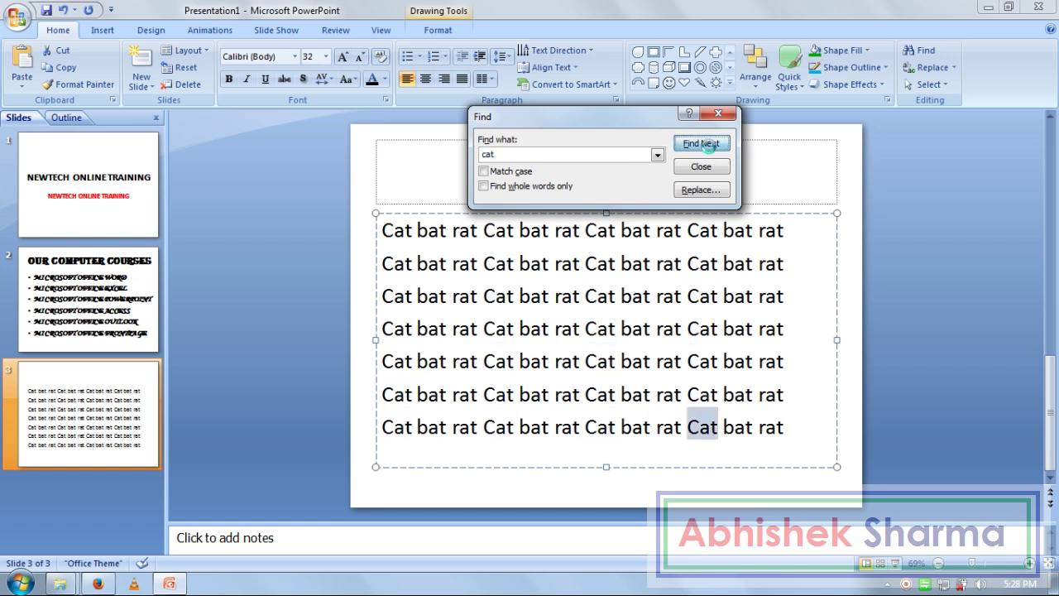
click(710, 152)
Dismiss the finished-searching message and select all seven lines of slide text.
drag(510, 270, 522, 149)
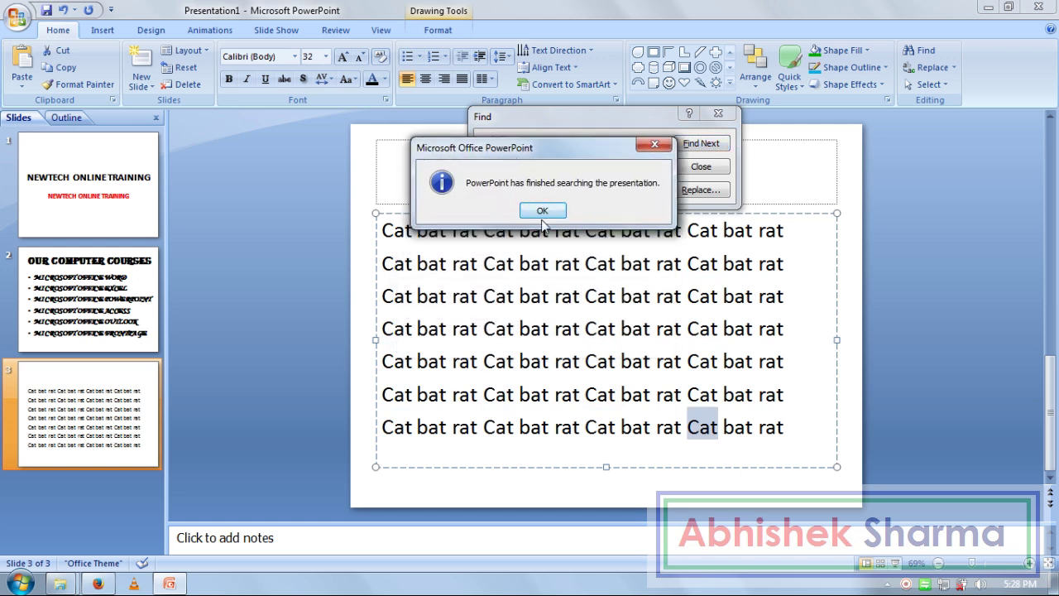
click(543, 212)
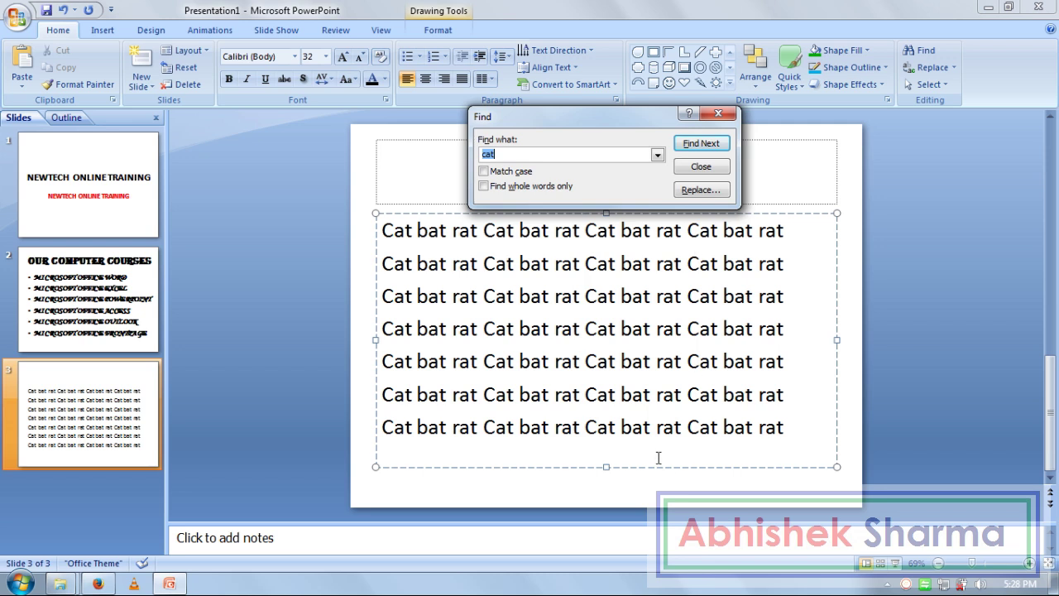
drag(801, 434, 396, 237)
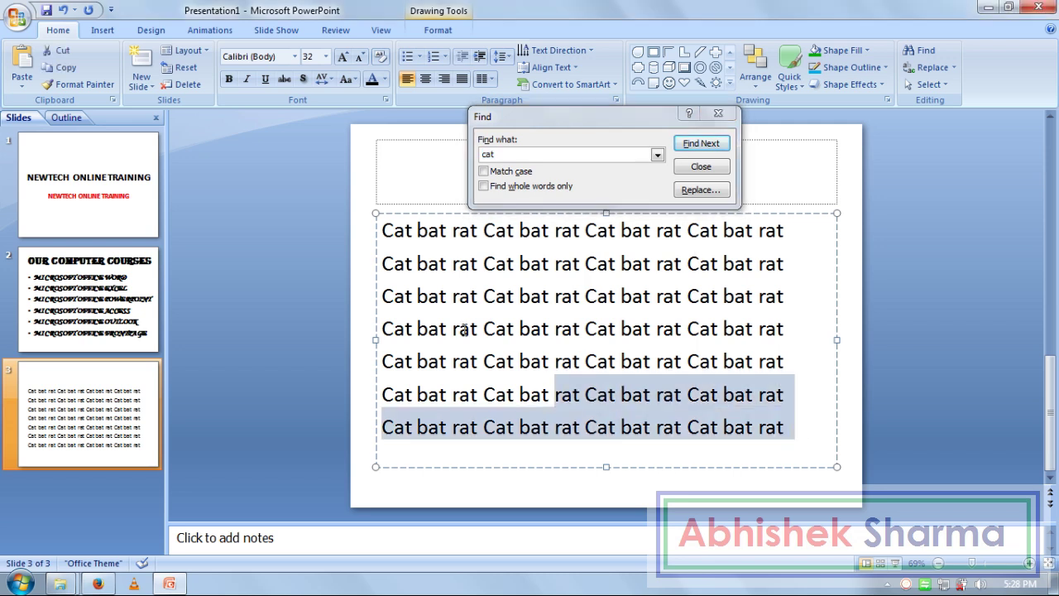
Search the slide text for 'cat' without Match case, stepping through the first matches.
click(384, 236)
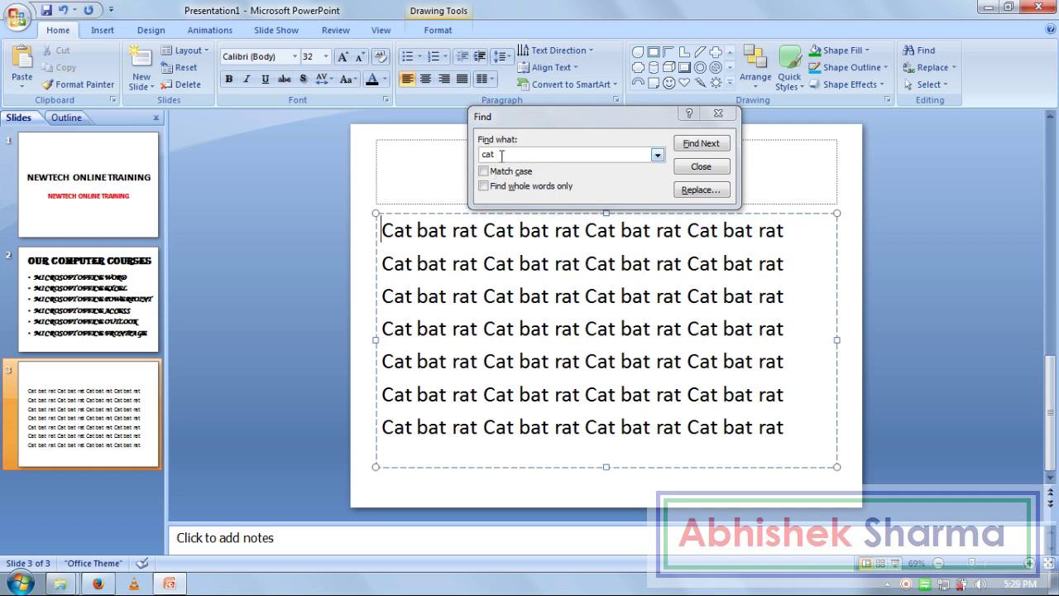
click(501, 155)
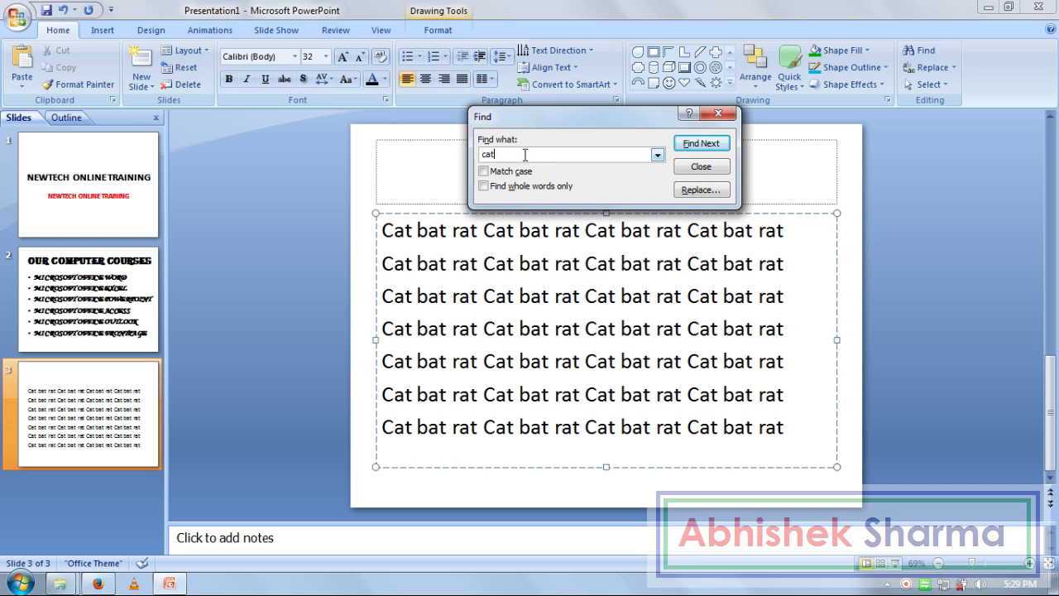
click(382, 246)
click(690, 144)
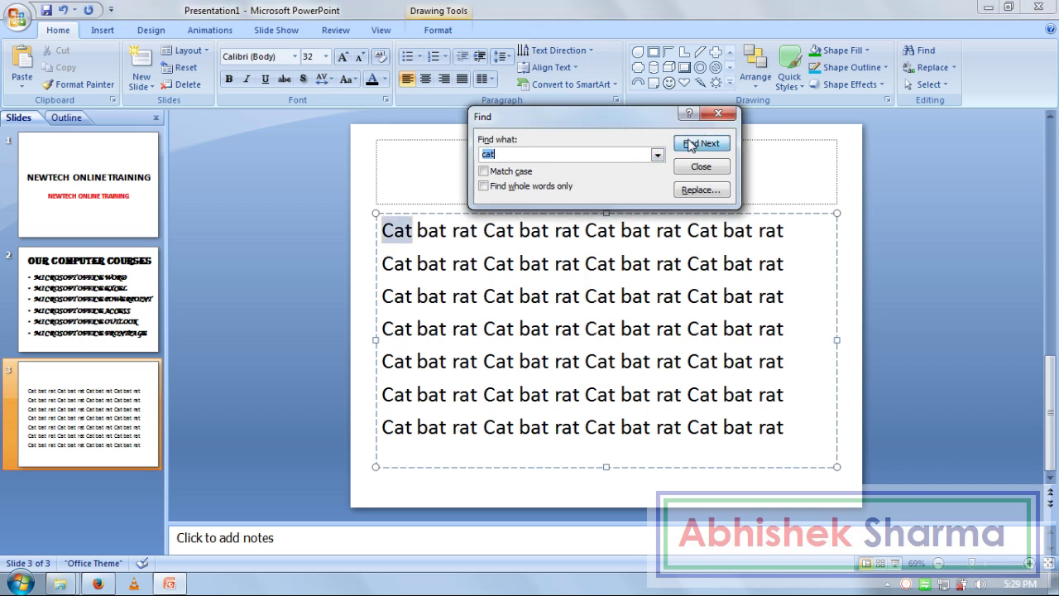
click(691, 144)
click(690, 144)
click(691, 144)
click(690, 144)
With Match case on, search lowercase 'cat', then step through capitalised 'Cat' matches.
click(499, 175)
click(718, 149)
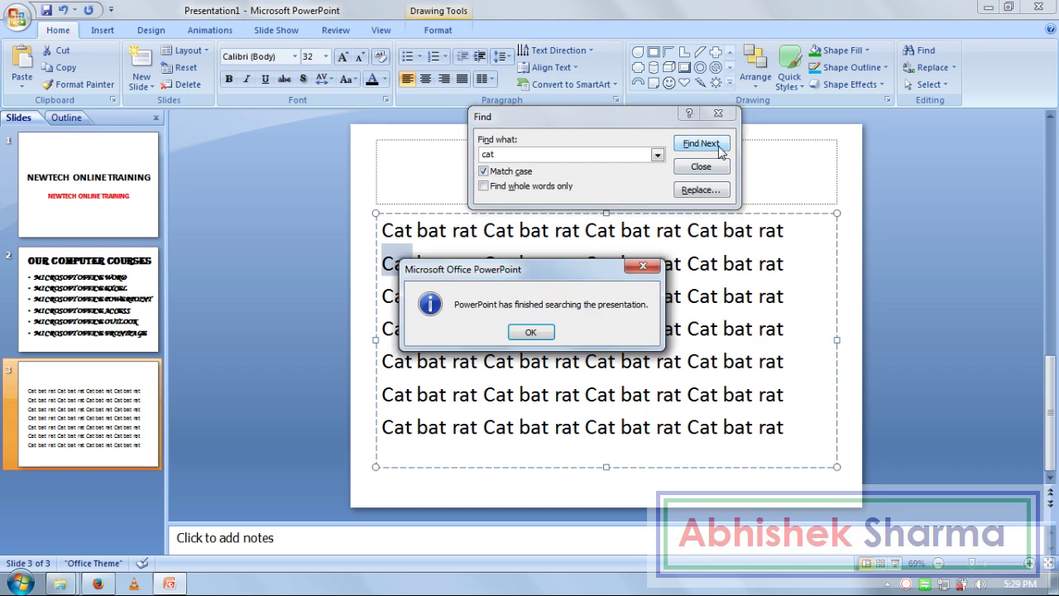
click(530, 332)
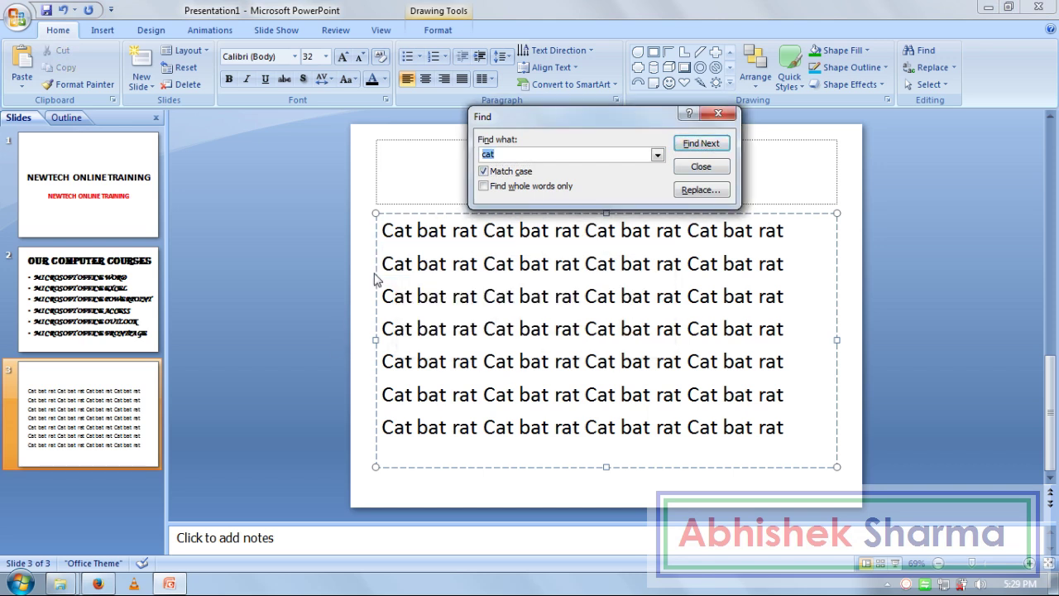
click(500, 155)
click(383, 232)
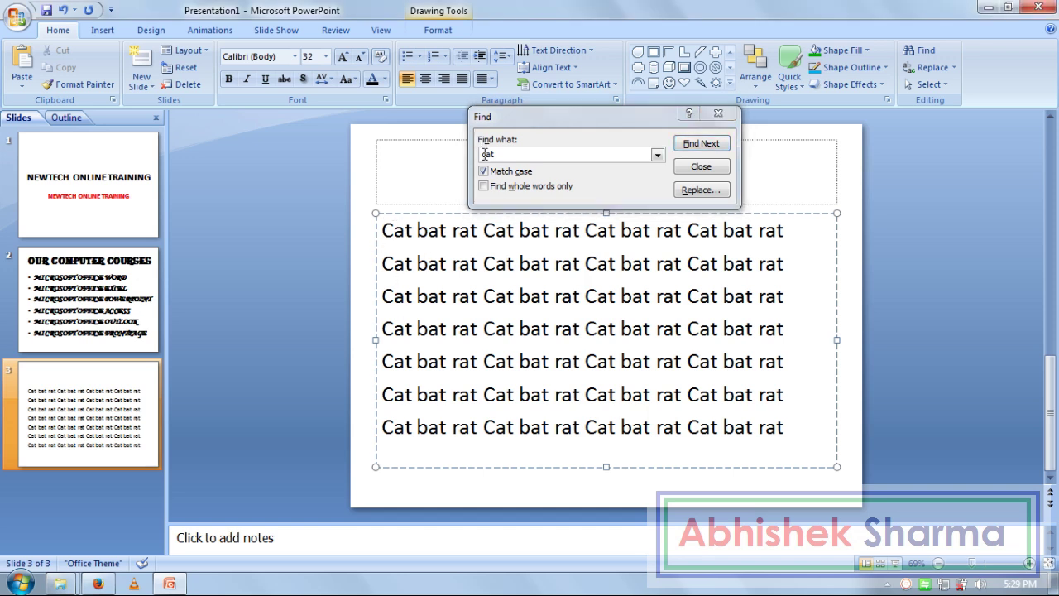
click(485, 161)
text(C)
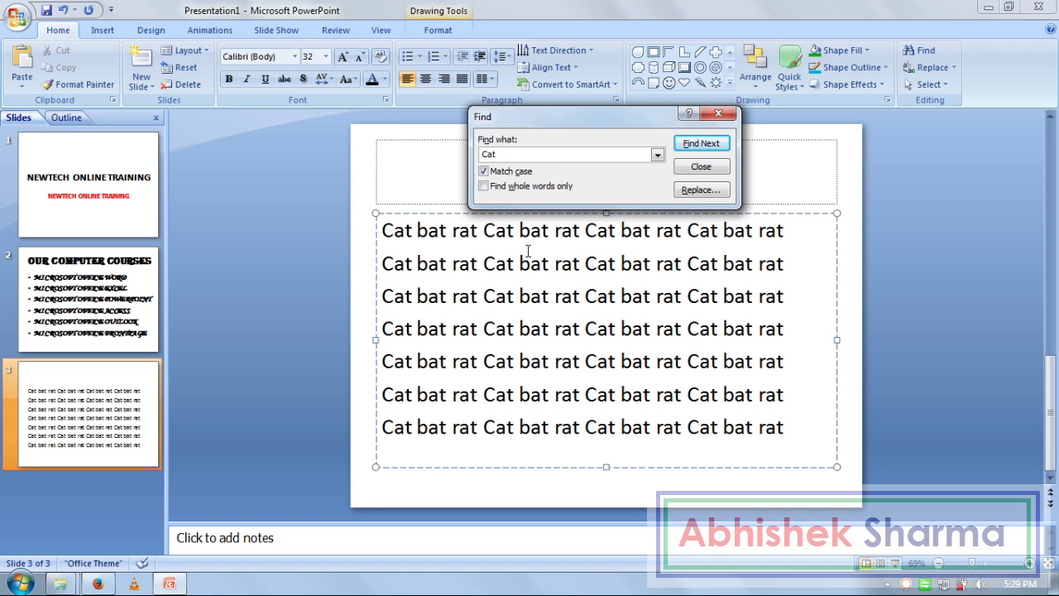
click(699, 145)
click(698, 146)
click(697, 146)
click(697, 146)
click(697, 147)
click(697, 146)
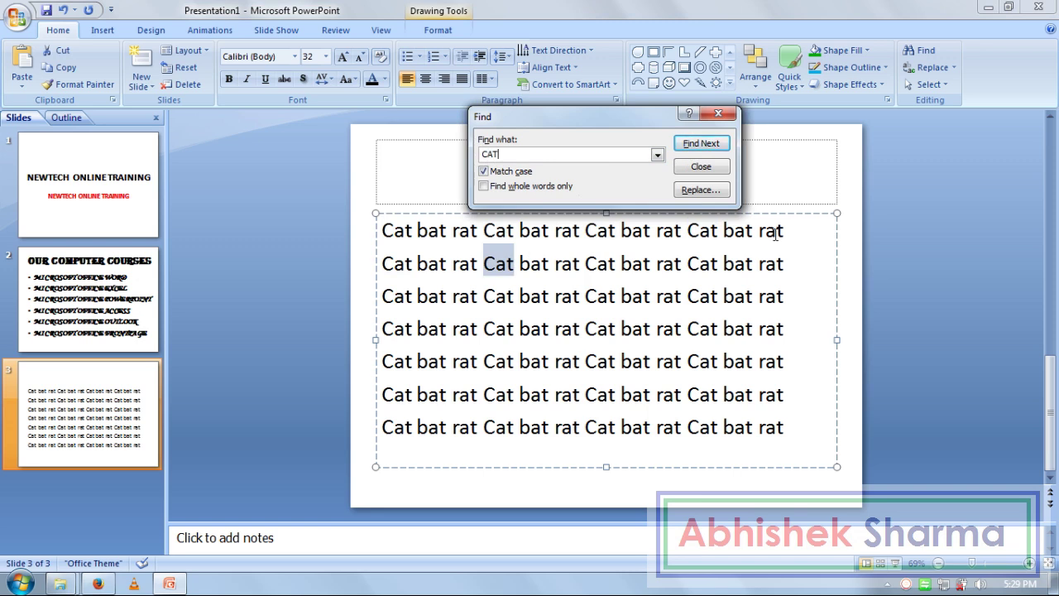
Search 'CAT' case-sensitively (not found), compare with case ignored, then repeat case-sensitively.
click(701, 145)
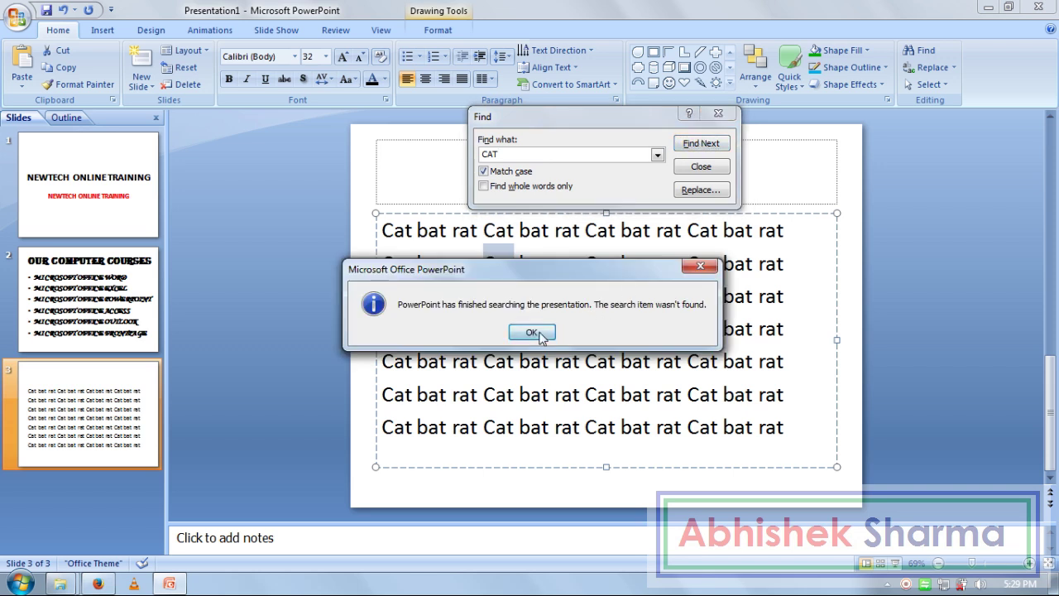
click(533, 332)
click(518, 306)
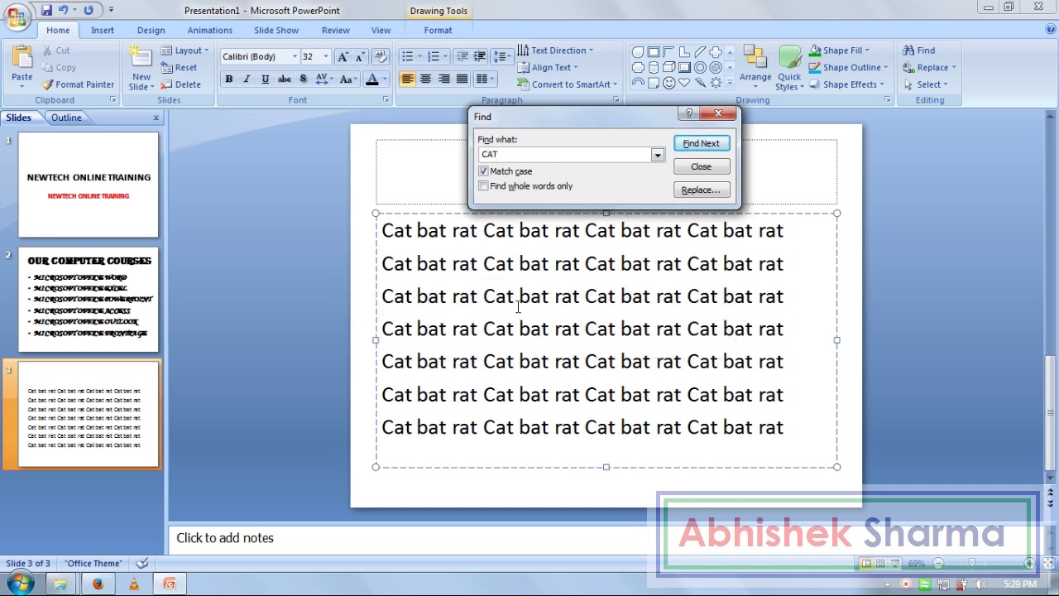
click(484, 171)
click(692, 145)
click(691, 145)
click(691, 145)
click(692, 145)
click(691, 145)
click(484, 171)
click(691, 143)
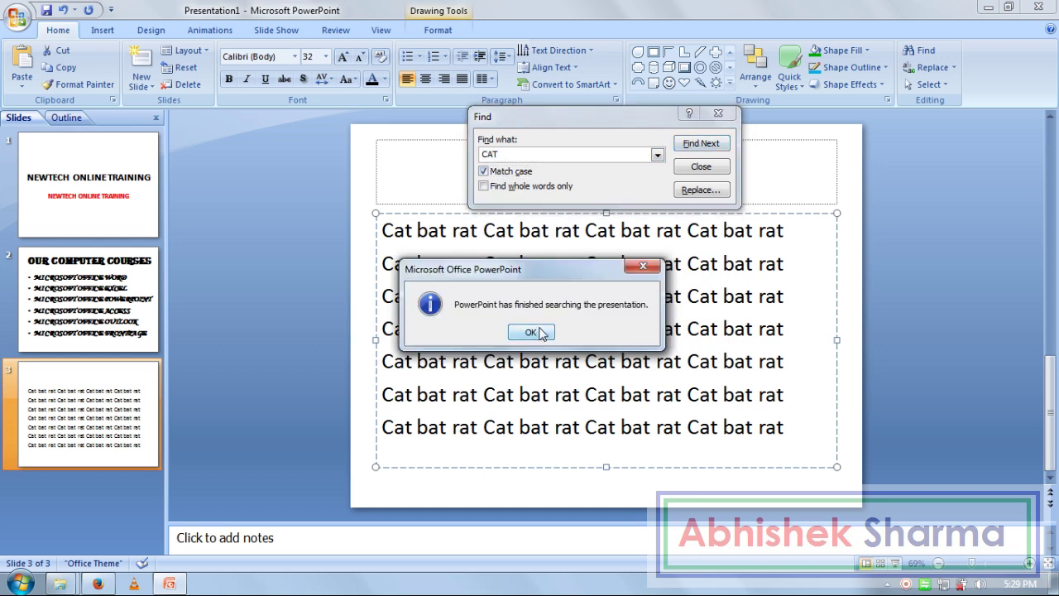
click(536, 330)
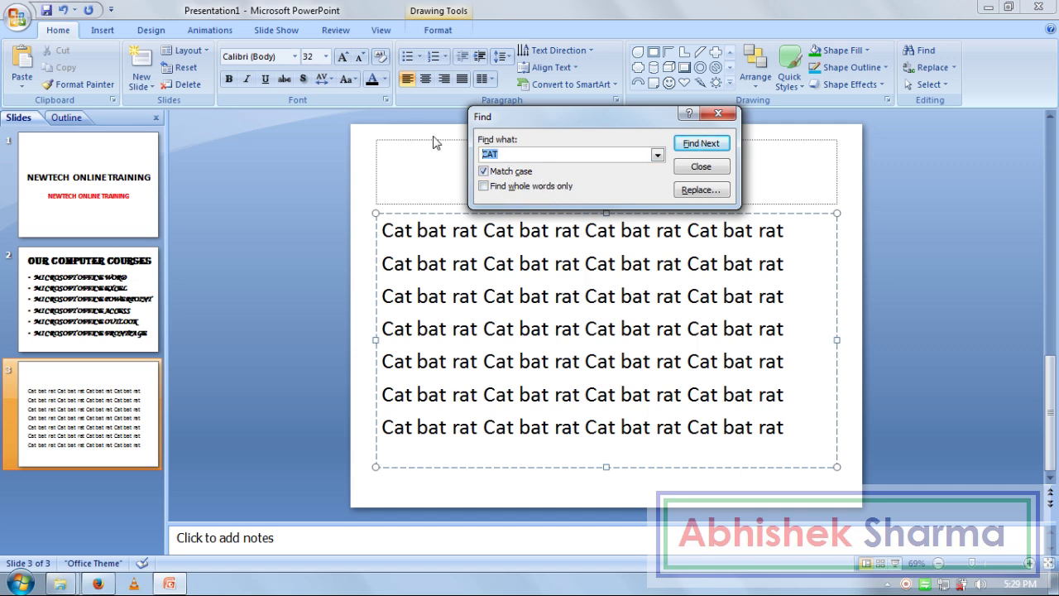
Search for 'cAT' as whole words only, ignoring case, stepping through each match.
text(c)
click(484, 171)
click(484, 186)
click(704, 149)
click(707, 152)
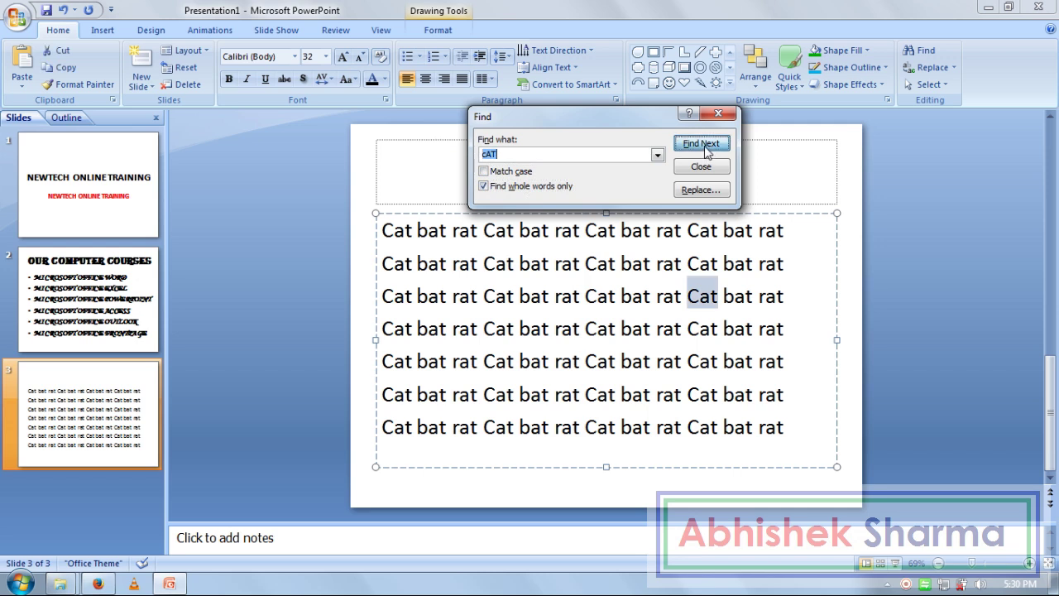
click(700, 147)
click(700, 148)
click(699, 148)
click(700, 148)
click(699, 147)
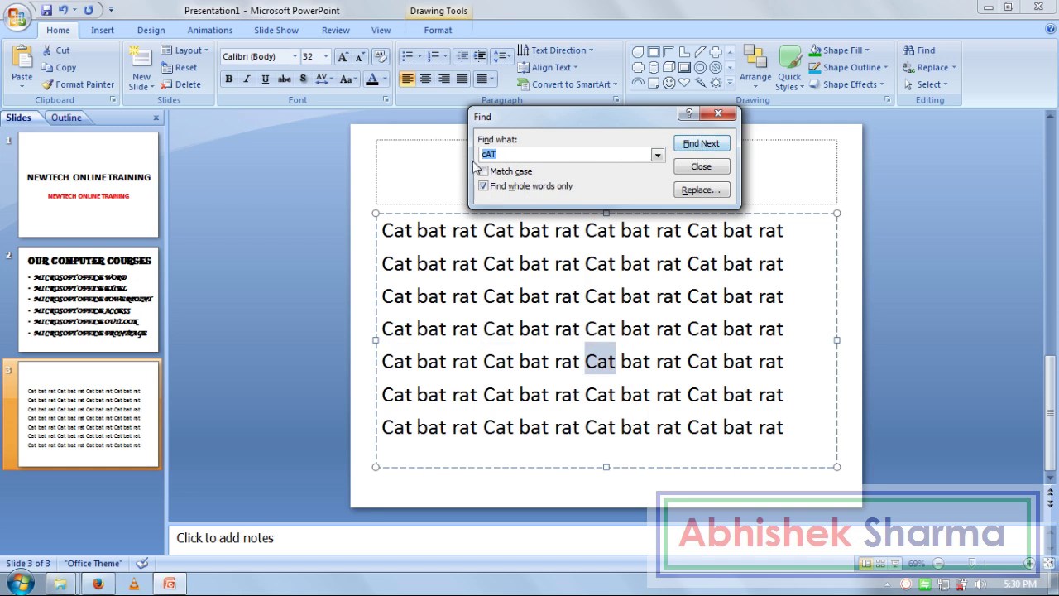
click(701, 148)
click(701, 147)
click(702, 147)
click(702, 147)
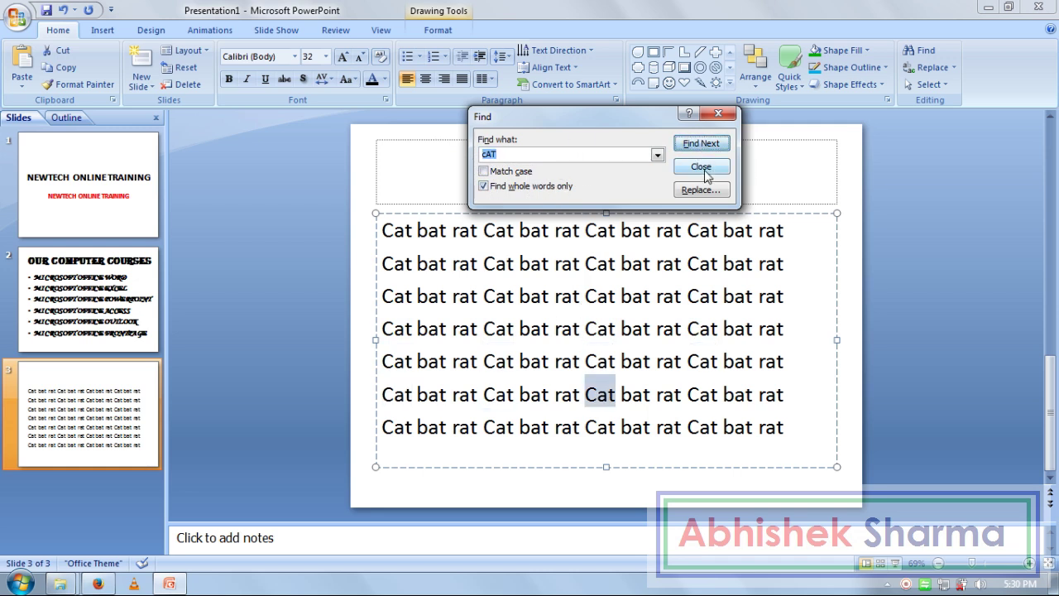
Close the Find dialog, clear the highlight, and open Replace with 'cAT' prefilled.
click(700, 167)
click(381, 230)
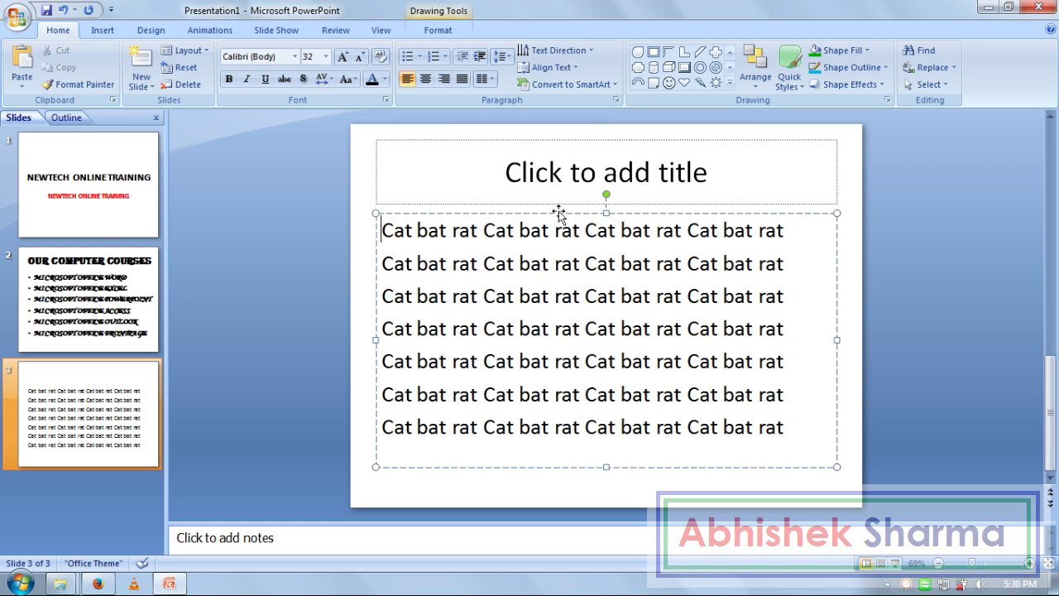
click(931, 67)
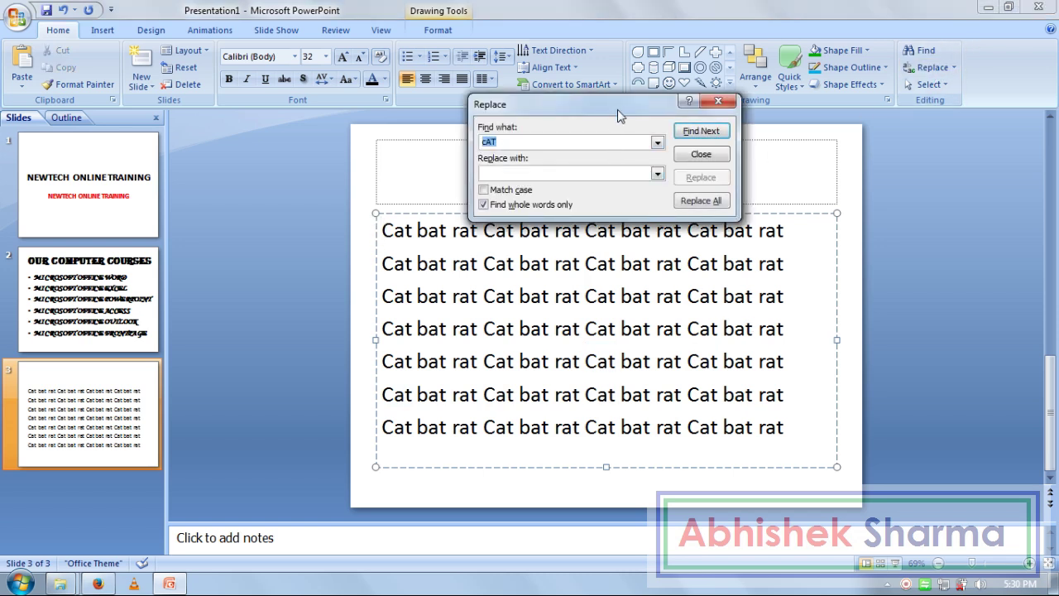
Move the Replace window aside and place the caret in the first 'bat' on the slide.
drag(619, 110, 747, 333)
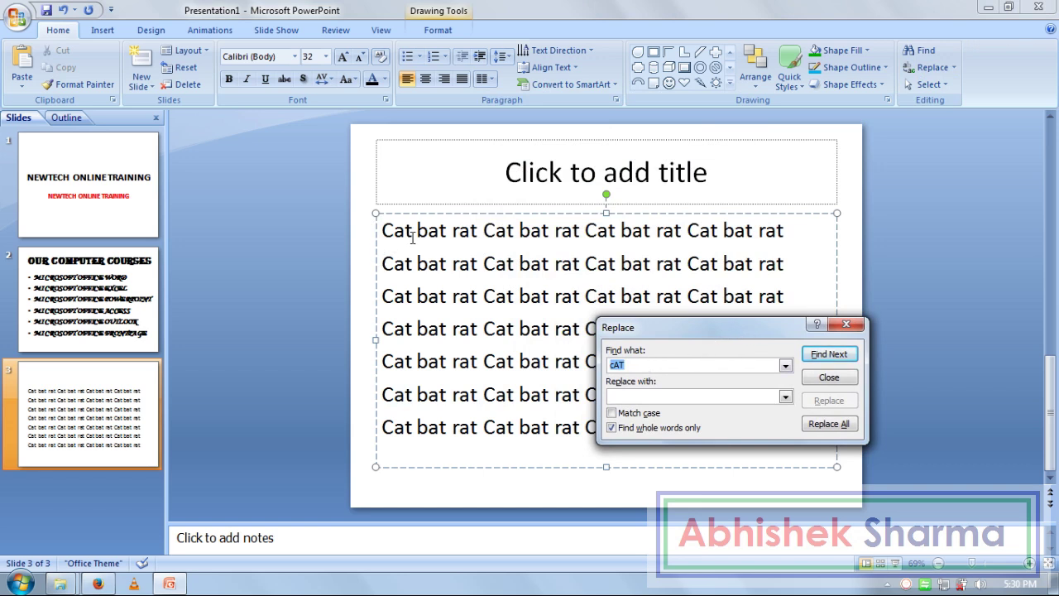
drag(412, 240, 381, 231)
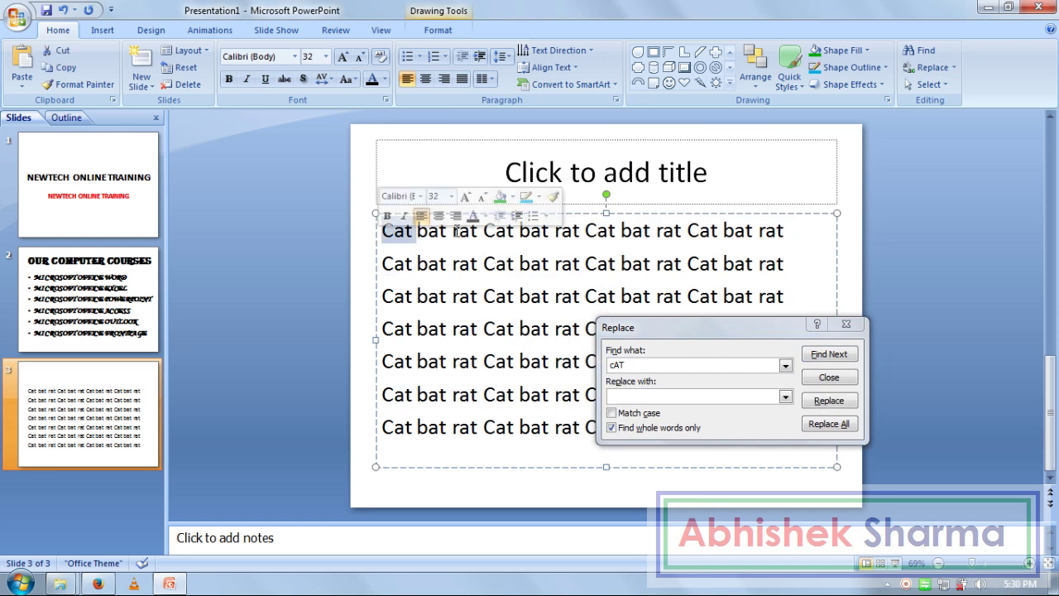
click(439, 232)
double_click(439, 231)
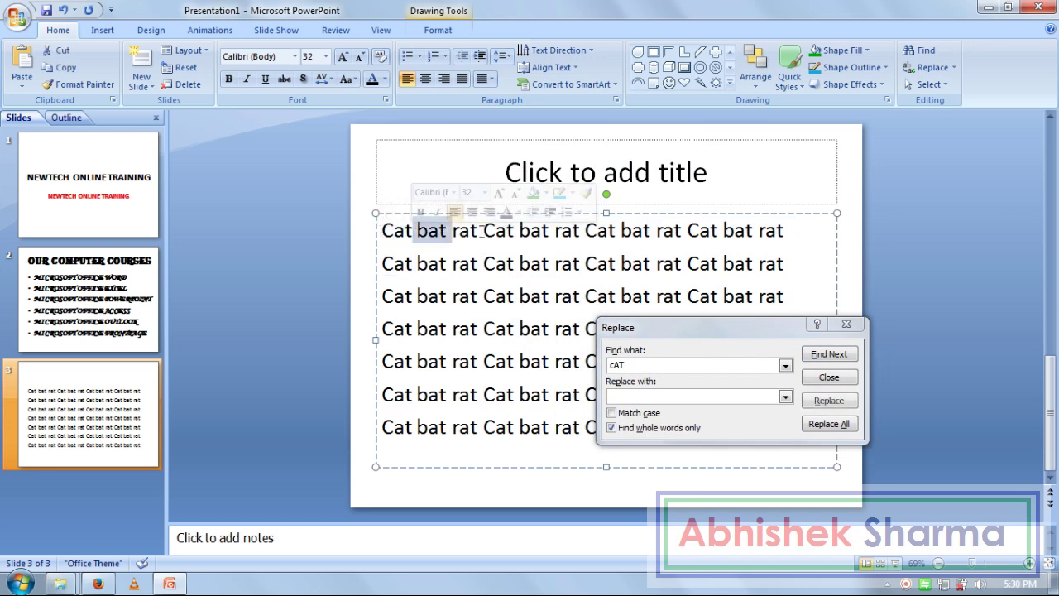
drag(482, 231, 455, 229)
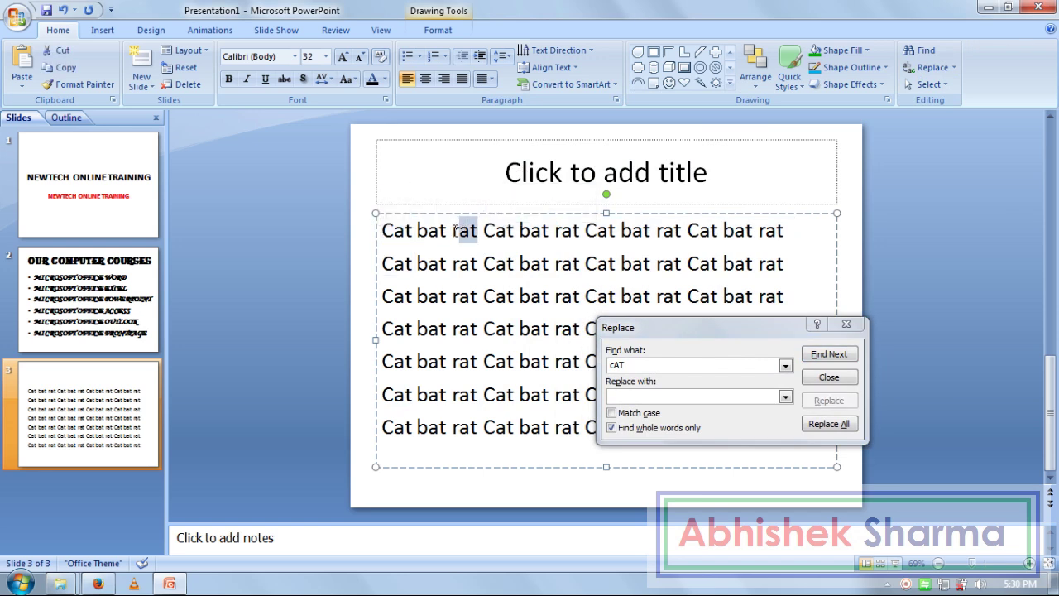
click(394, 234)
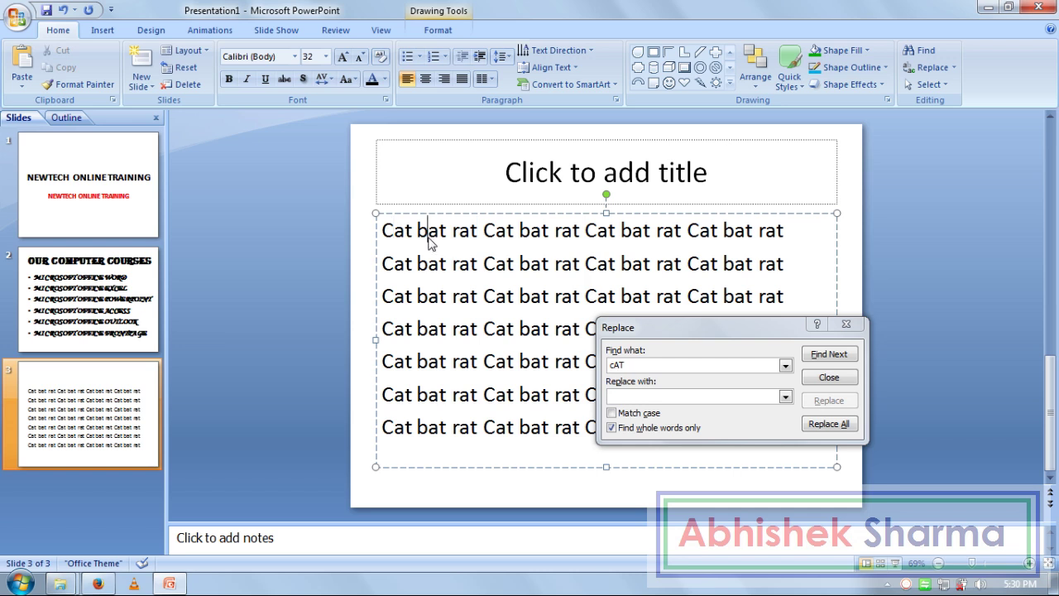
click(429, 238)
Clear the old search text and set Replace to find 'bat' and replace with 'Bat'.
key(ctrl+h)
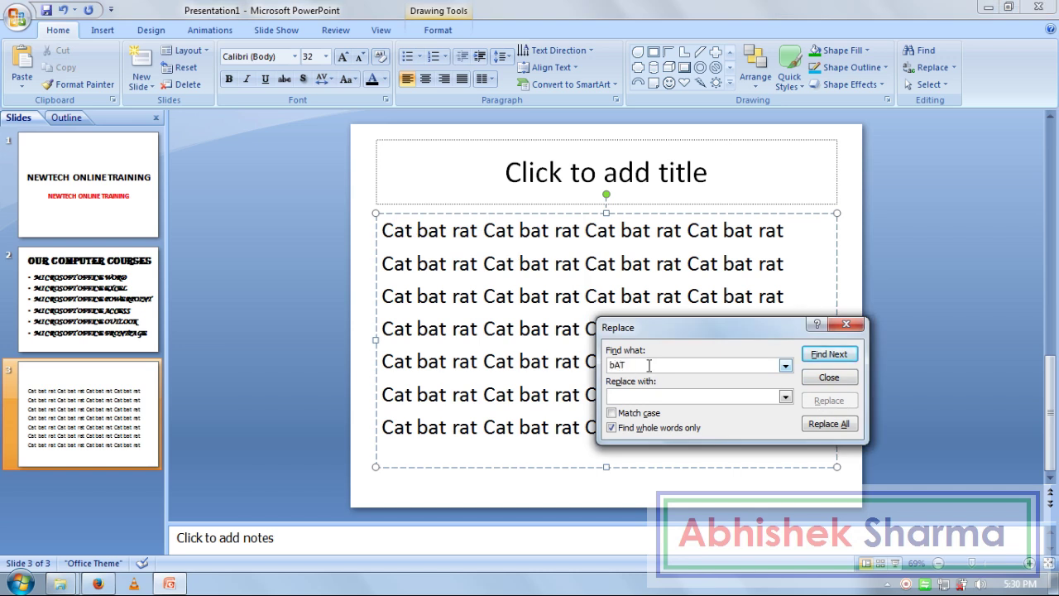
key(ctrl+a)
text(\)
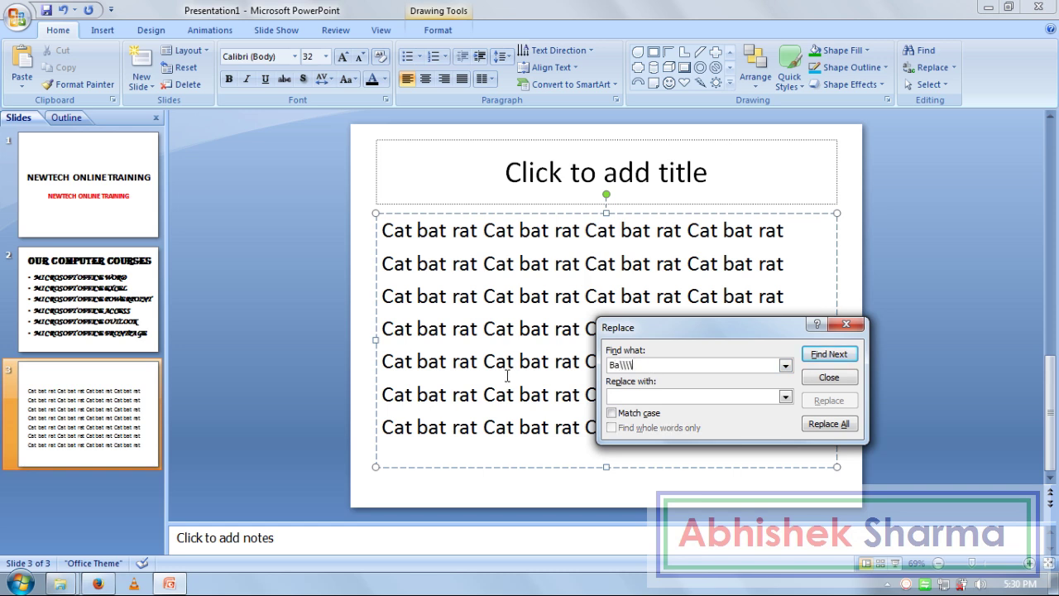
key(BackSpace)
key(BackSpace)
key(BackSpace)
key(alt+w)
text(bat)
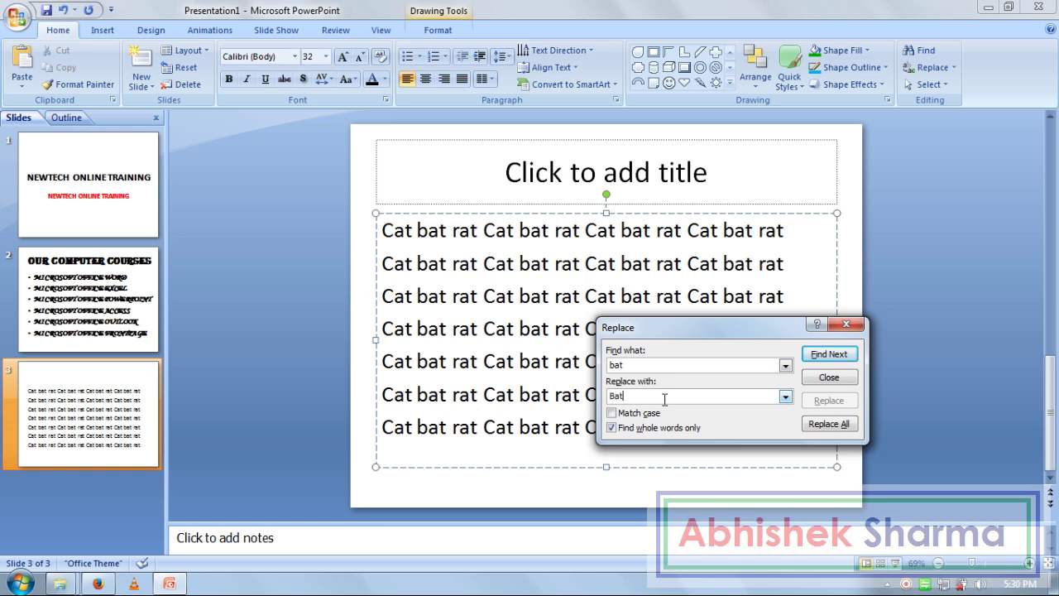
Replace a few 'bat' matches with 'Bat' individually, then Replace All.
click(838, 355)
click(837, 400)
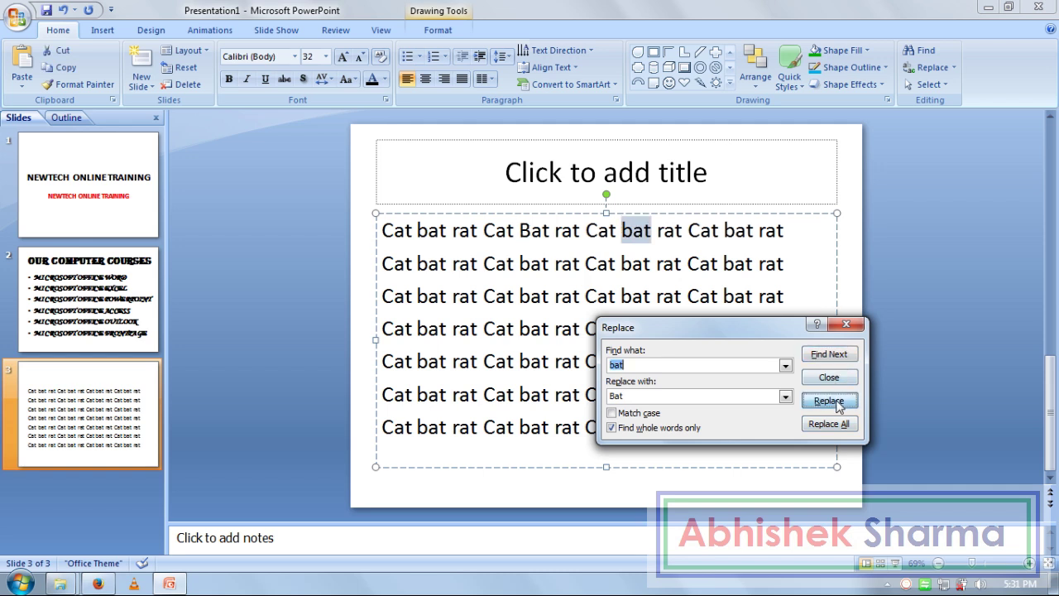
click(837, 400)
click(829, 400)
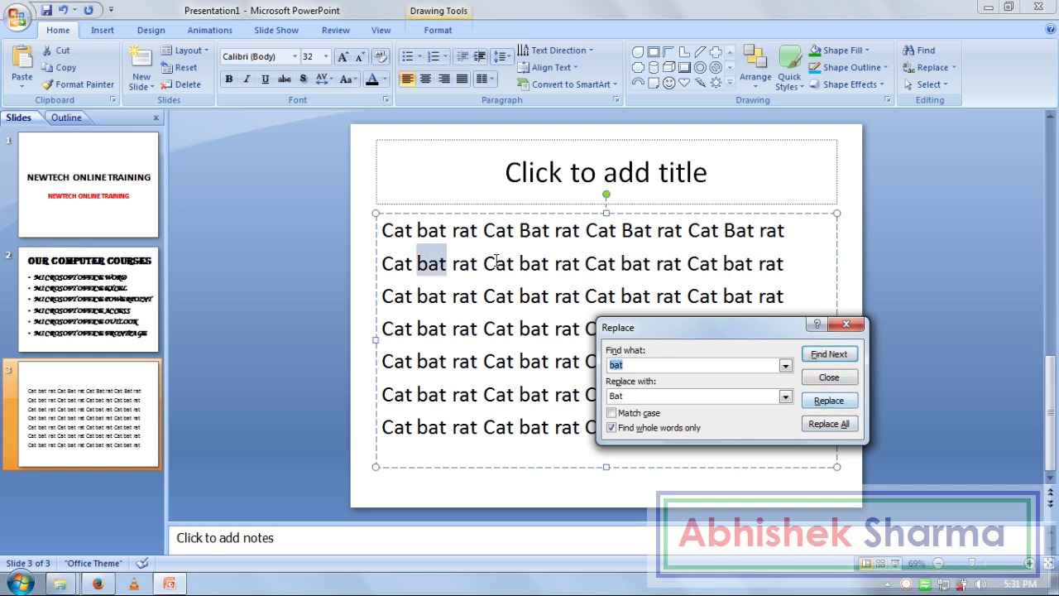
click(831, 401)
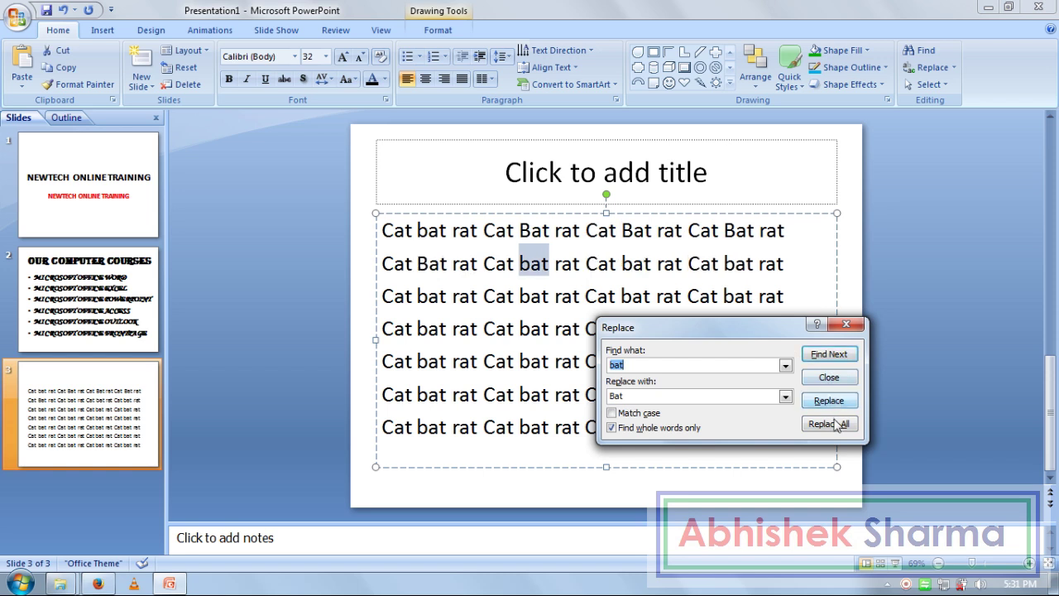
click(829, 424)
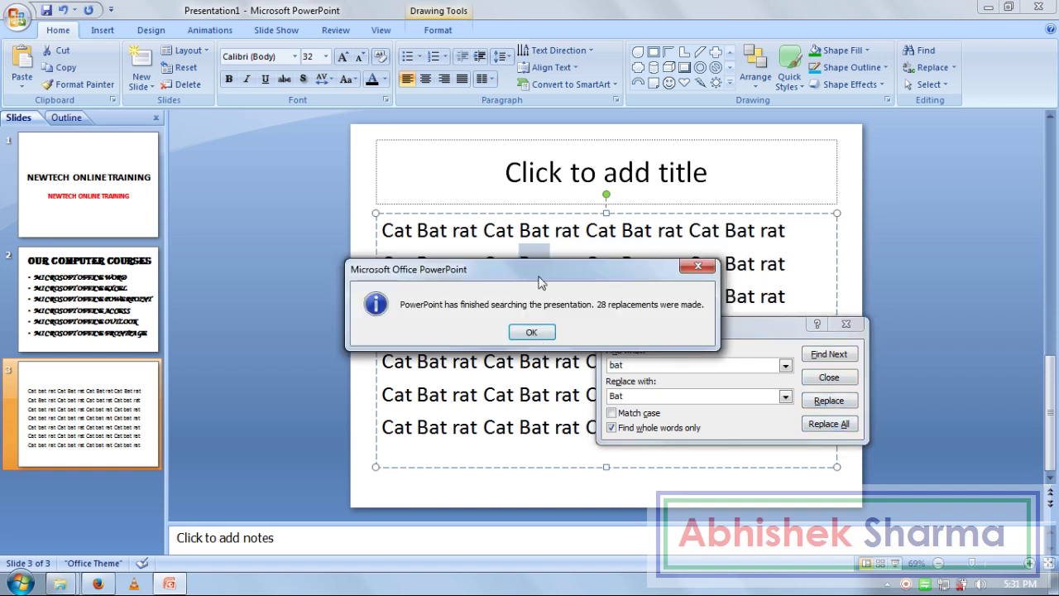
click(531, 331)
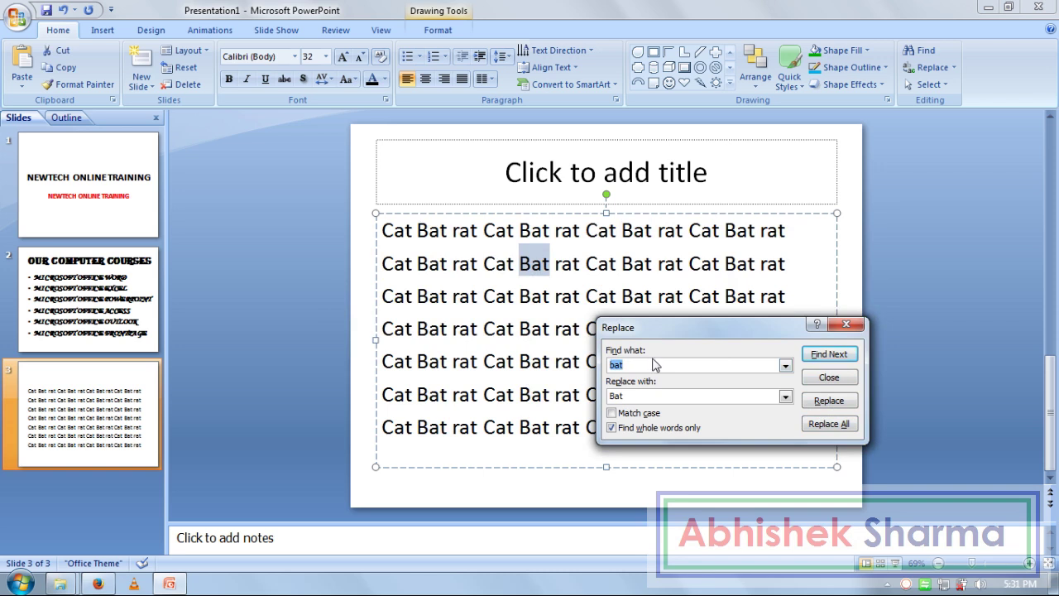
click(699, 365)
text(ray)
Replace every 'rat' with 'Rat' (29 replacements) and close the Replace window.
key(BackSpace)
text(R)
key(Tab)
click(848, 408)
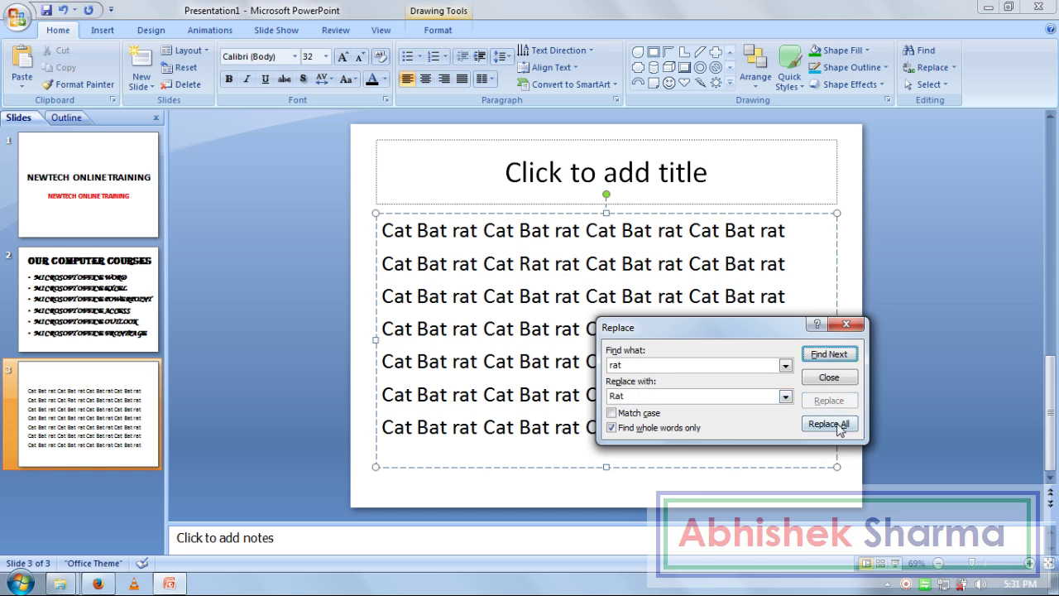
click(838, 425)
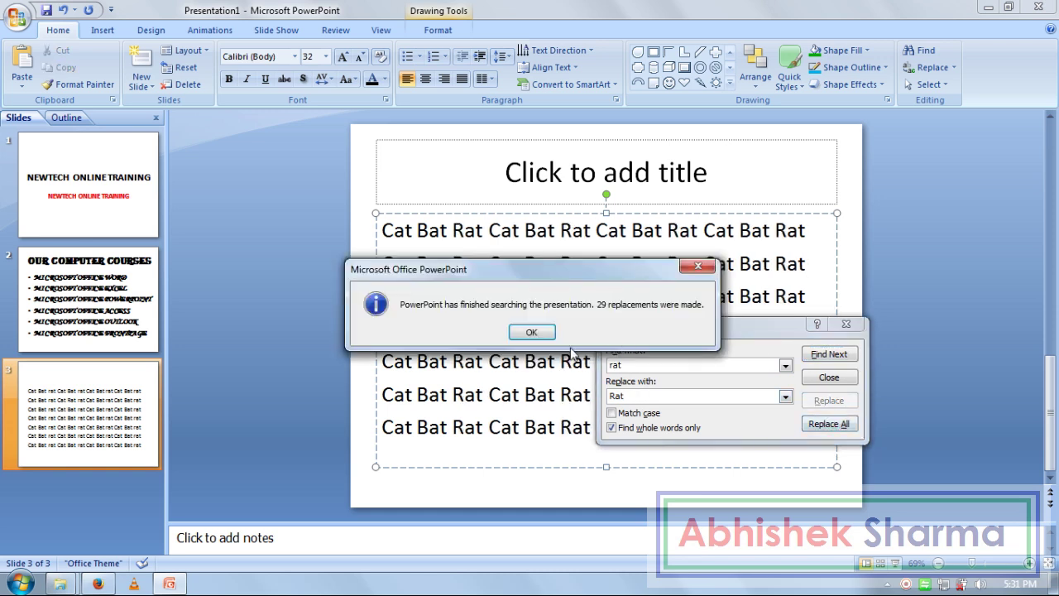
click(531, 331)
click(846, 324)
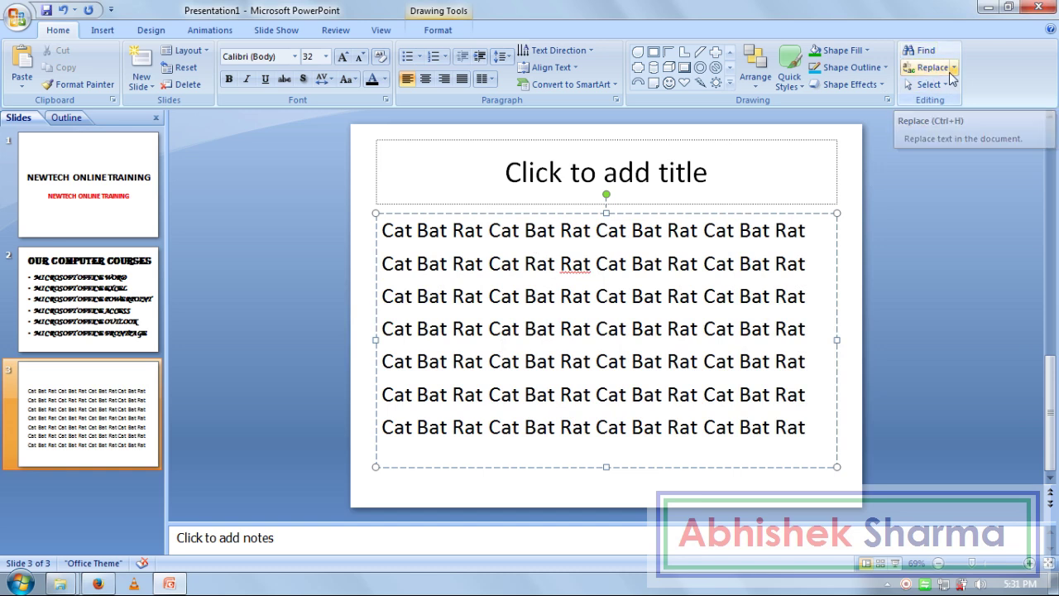
Use Replace Fonts to replace Calibri with Algerian throughout the presentation.
click(954, 67)
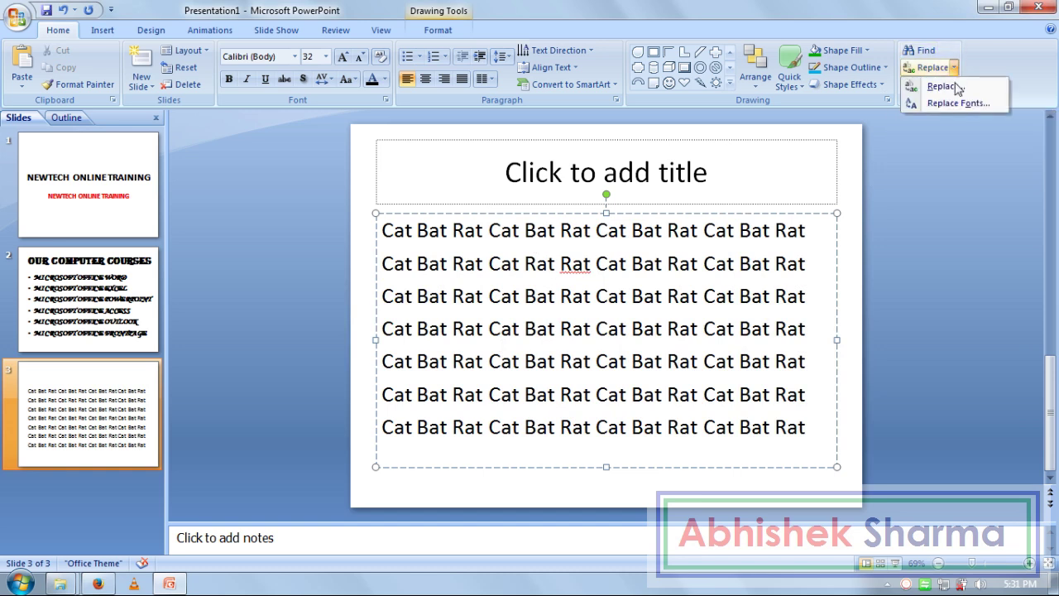
click(958, 103)
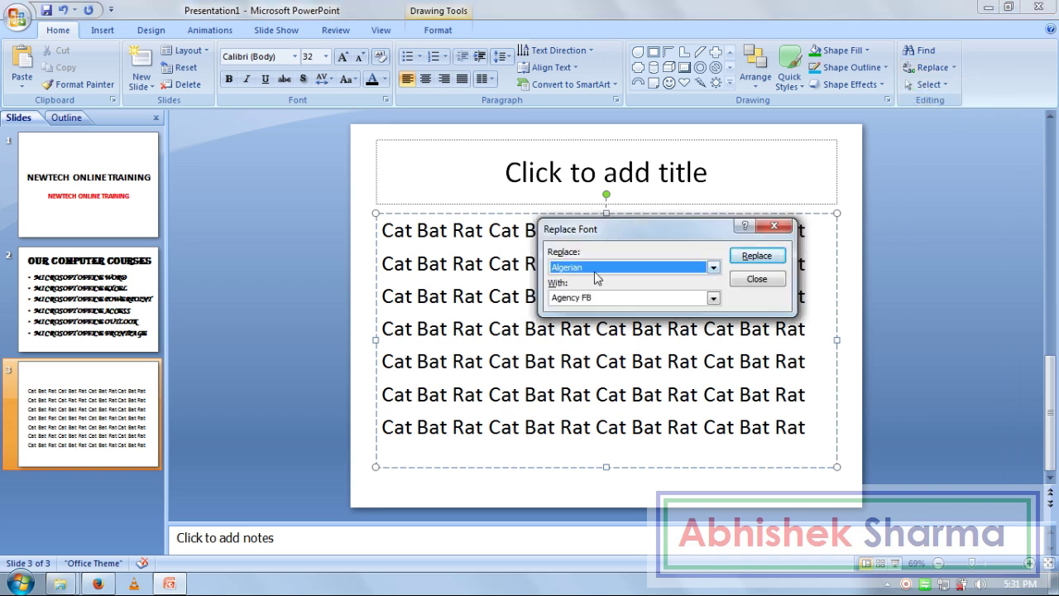
click(713, 268)
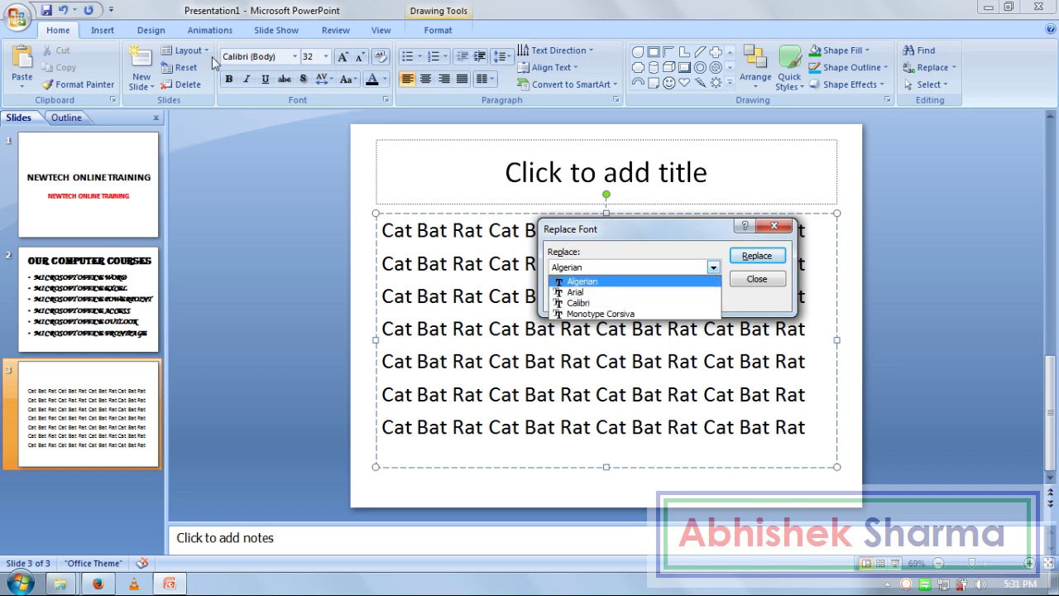
click(598, 303)
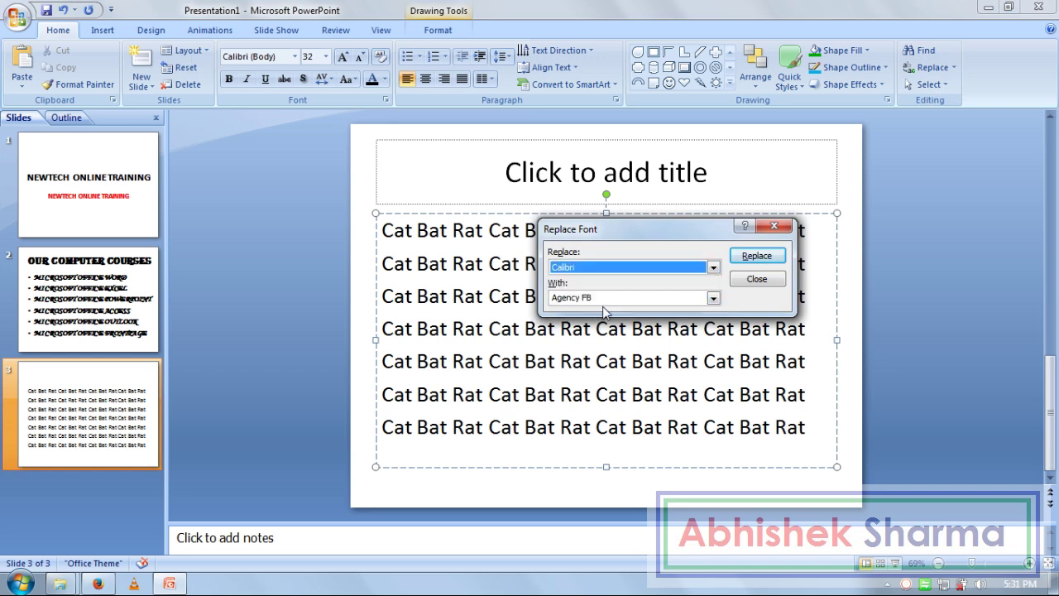
click(713, 298)
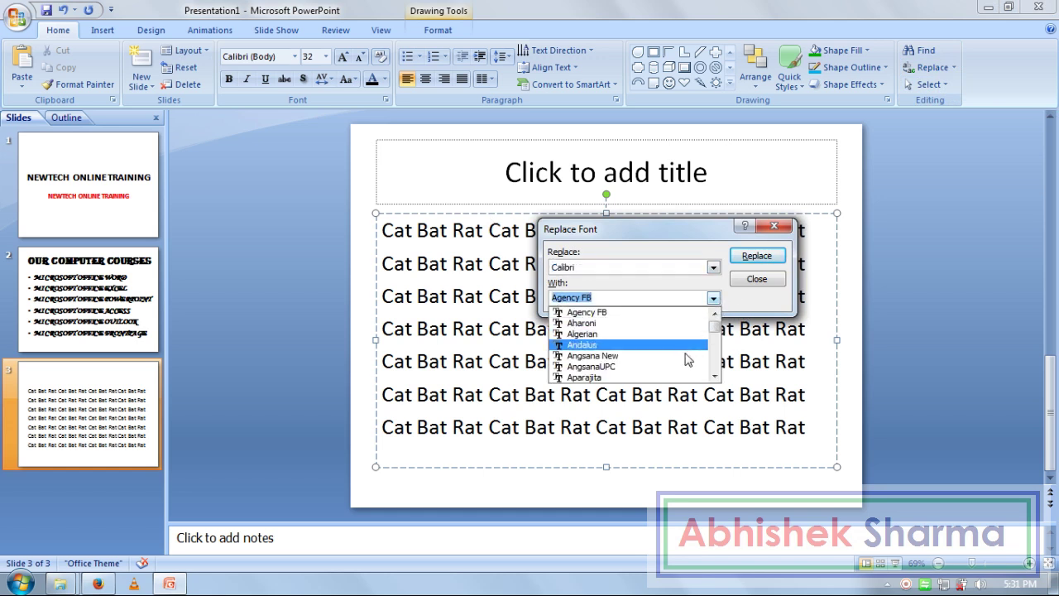
click(664, 335)
click(774, 261)
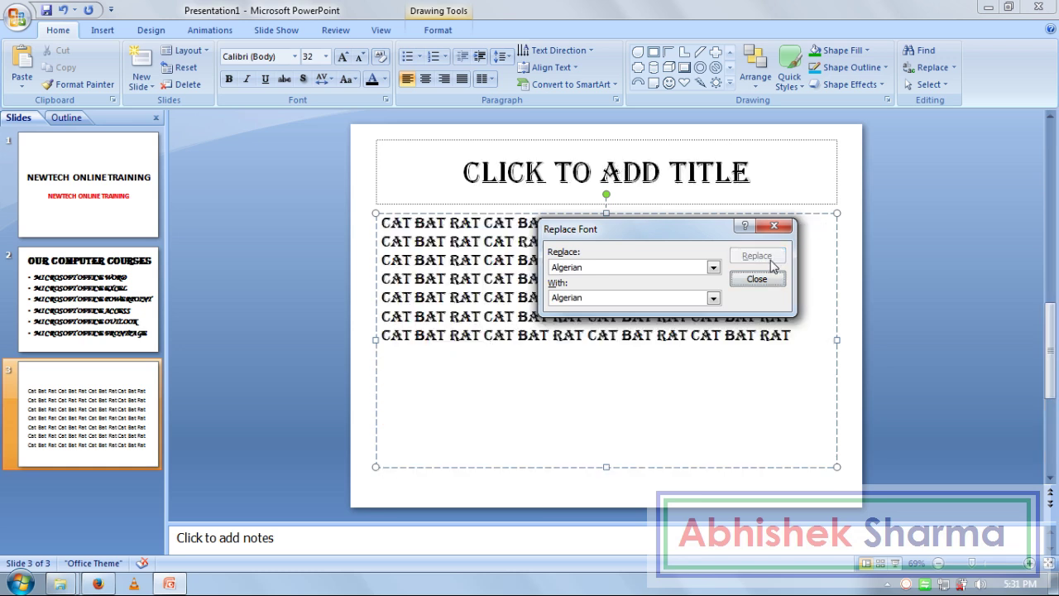
Replace Algerian with Calibri throughout the presentation and close the Replace Font dialog.
drag(706, 238, 674, 387)
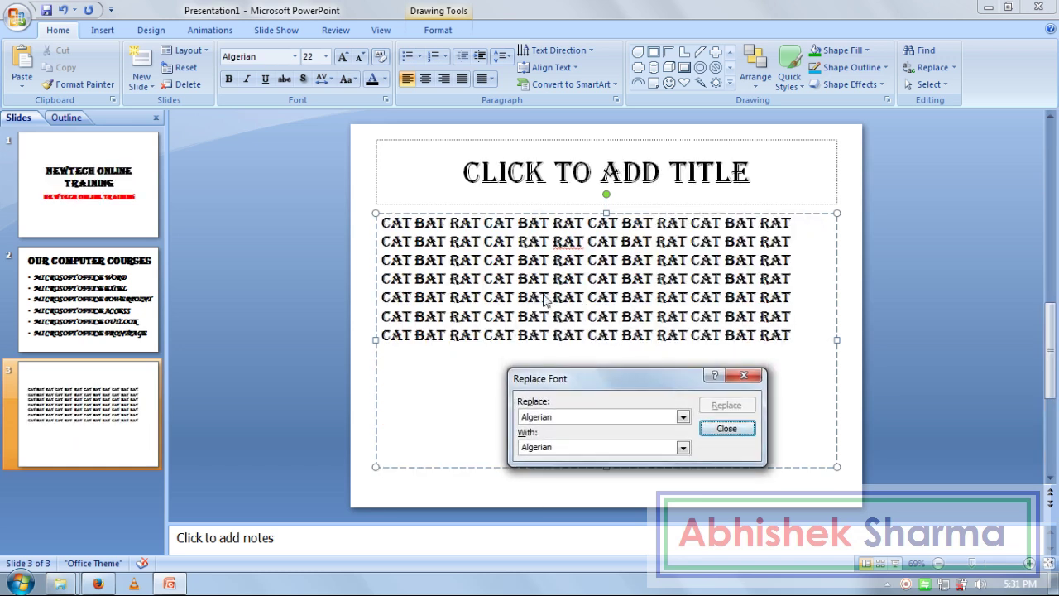
click(590, 418)
click(608, 428)
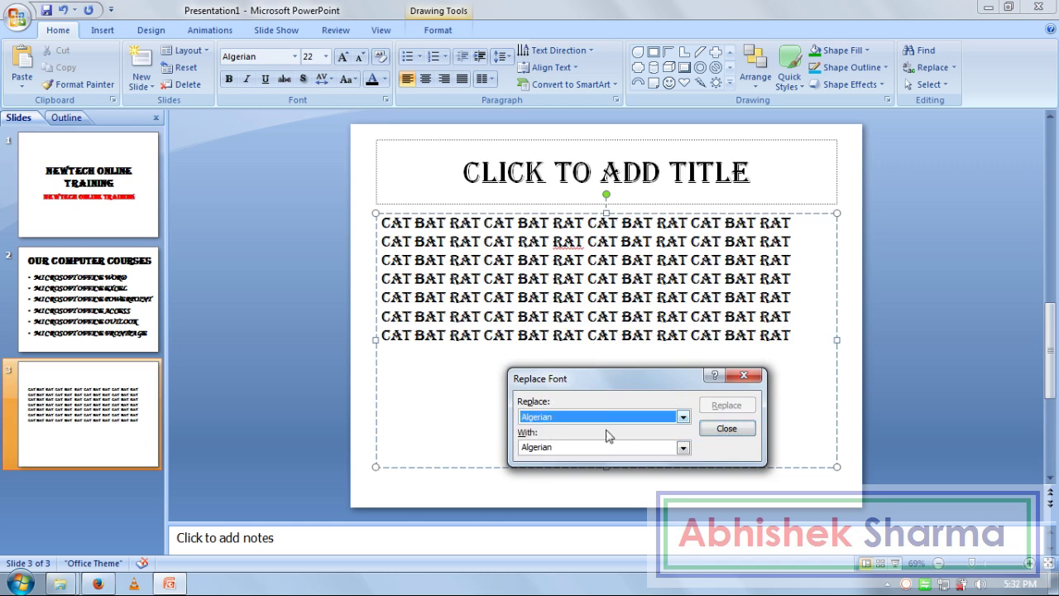
click(643, 452)
click(682, 447)
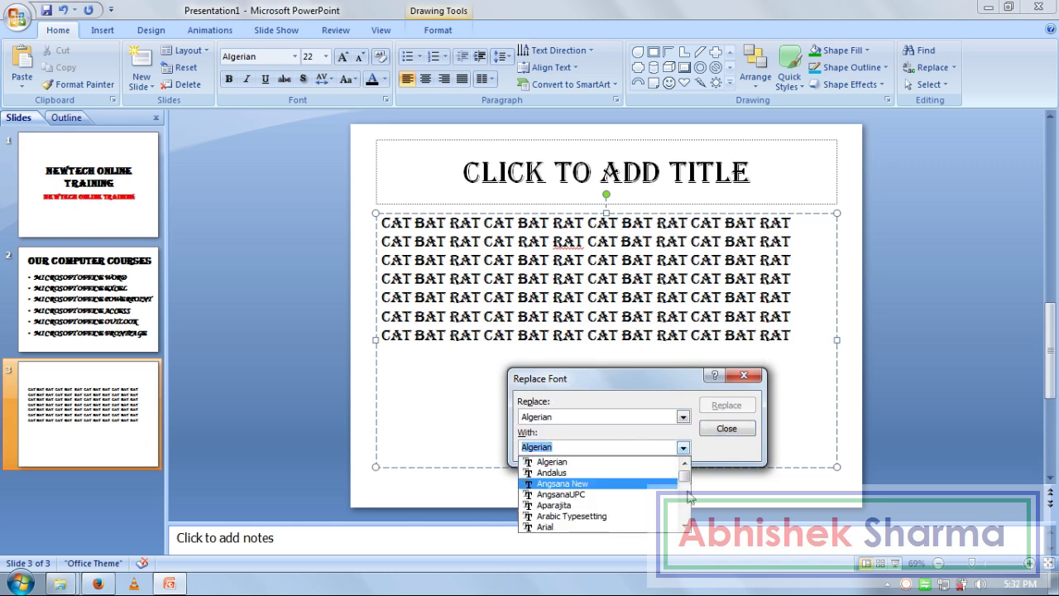
click(685, 526)
click(685, 526)
click(685, 526)
click(685, 526)
click(685, 526)
click(685, 526)
click(685, 526)
click(685, 526)
click(685, 526)
click(684, 526)
click(684, 526)
click(685, 526)
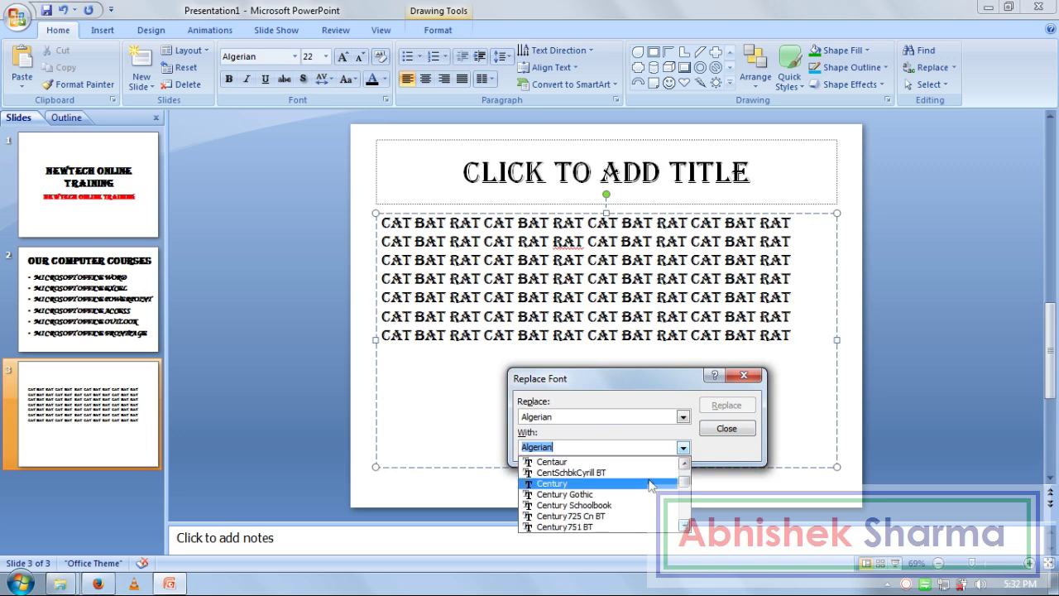
click(685, 526)
click(685, 526)
click(685, 526)
click(685, 526)
click(685, 526)
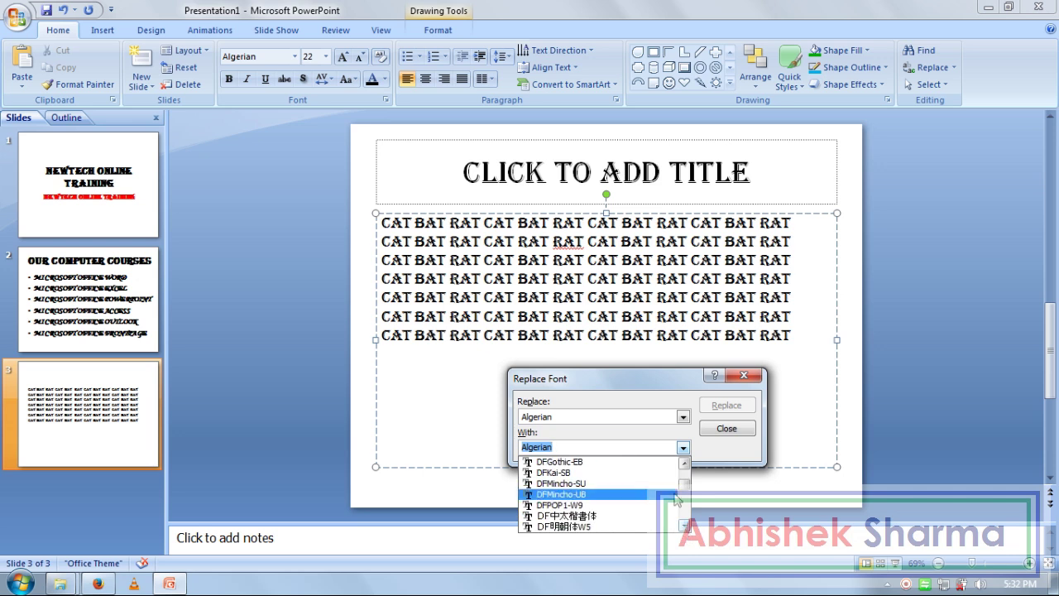
click(685, 465)
click(685, 464)
click(685, 464)
click(685, 464)
click(685, 464)
click(685, 464)
click(685, 464)
click(685, 464)
click(685, 464)
click(684, 464)
click(685, 464)
click(685, 464)
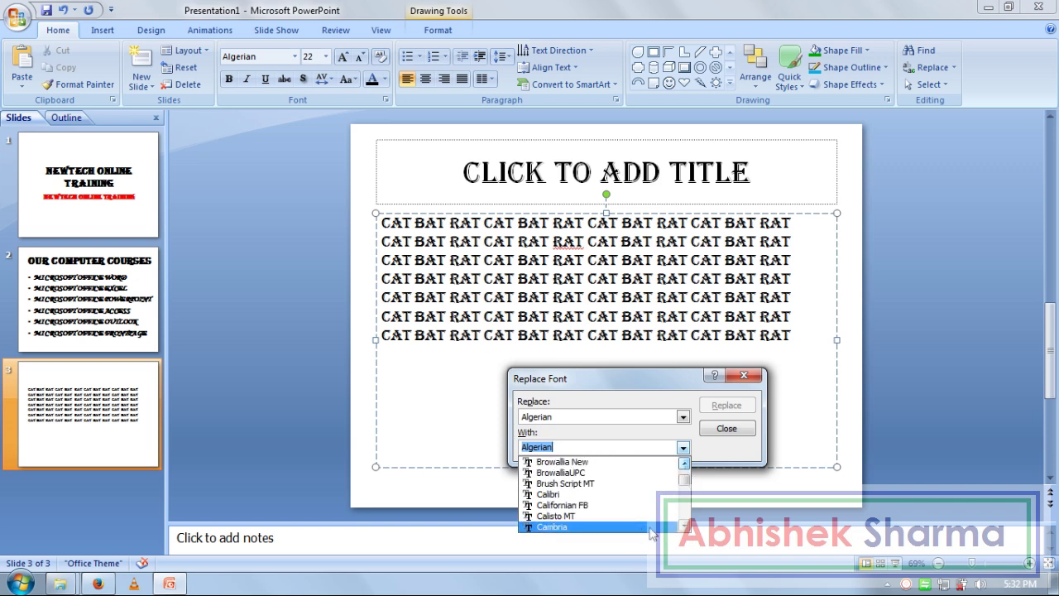
click(592, 494)
click(726, 407)
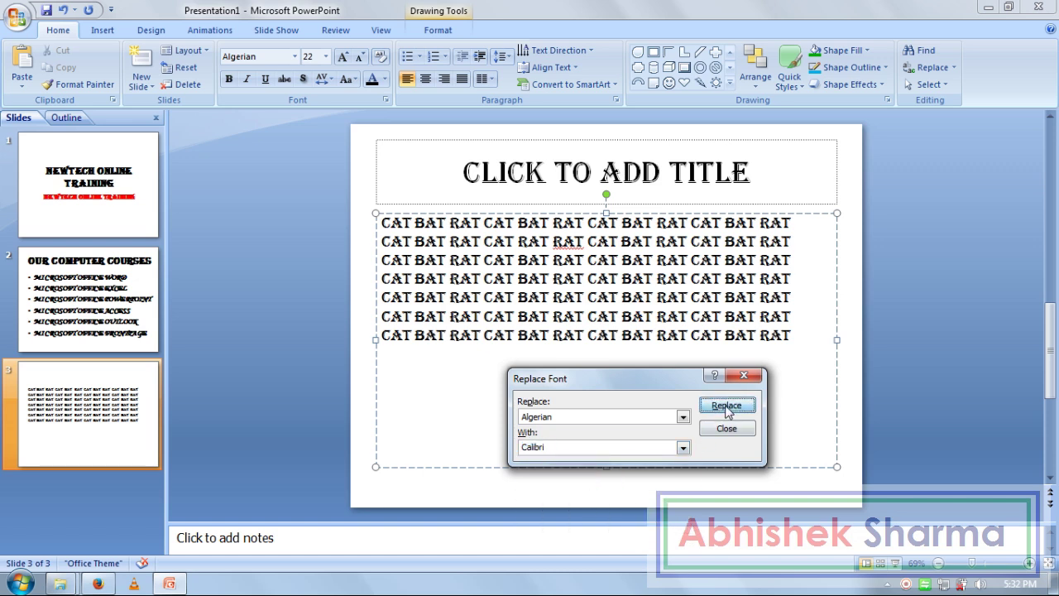
click(727, 428)
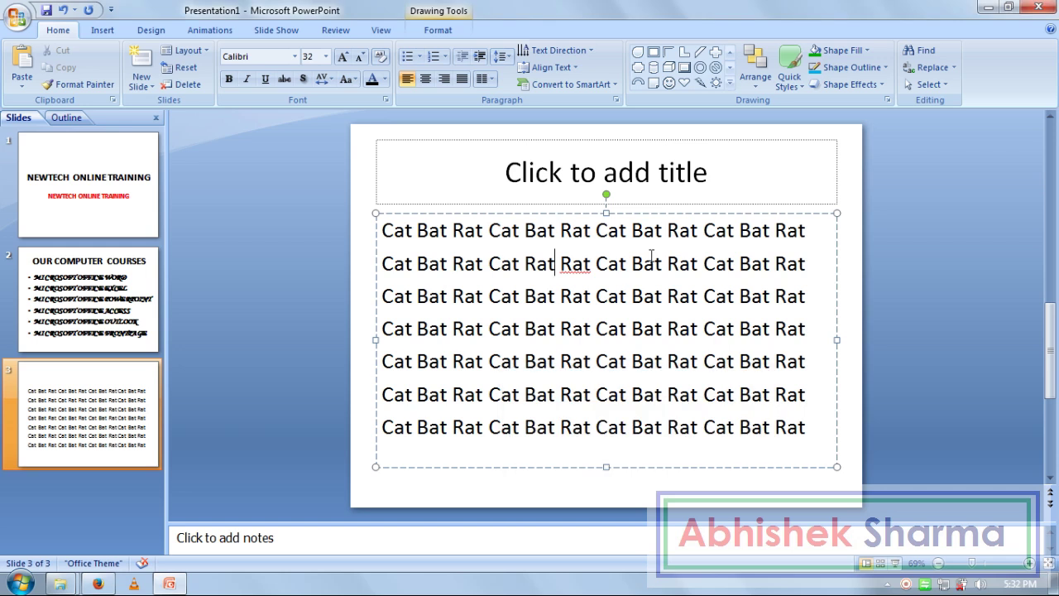
Select all the Cat Bat Rat text in slide 3's body box and delete it.
click(953, 70)
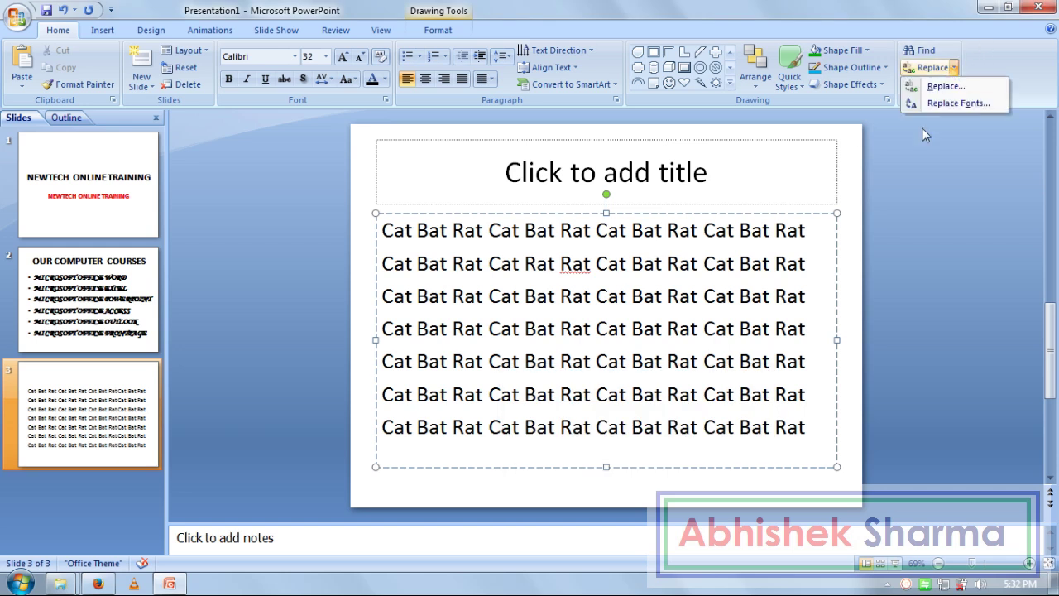
key(Escape)
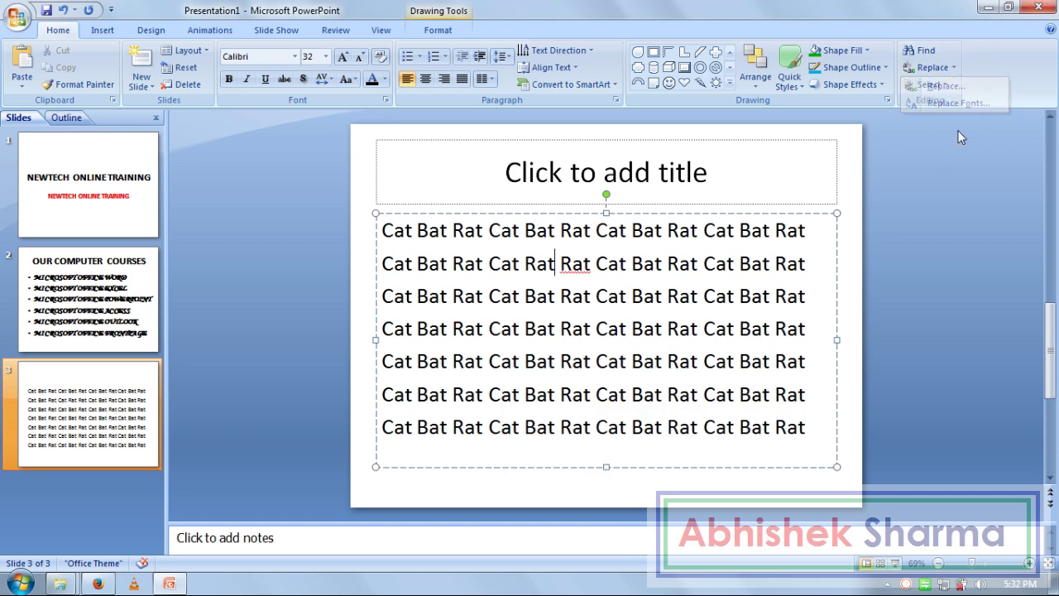
click(930, 85)
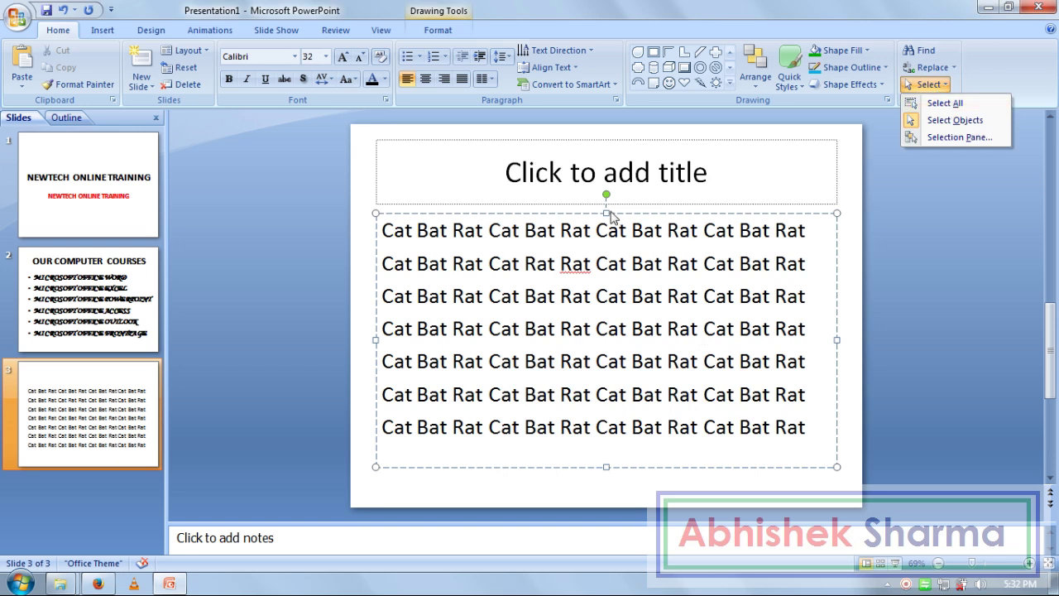
click(703, 325)
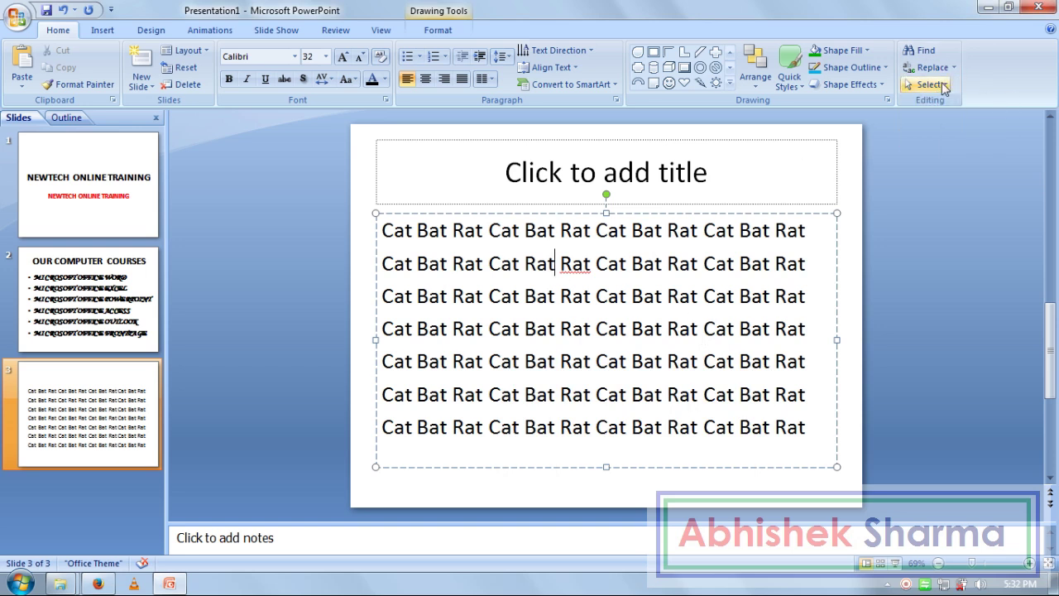
click(943, 86)
click(945, 104)
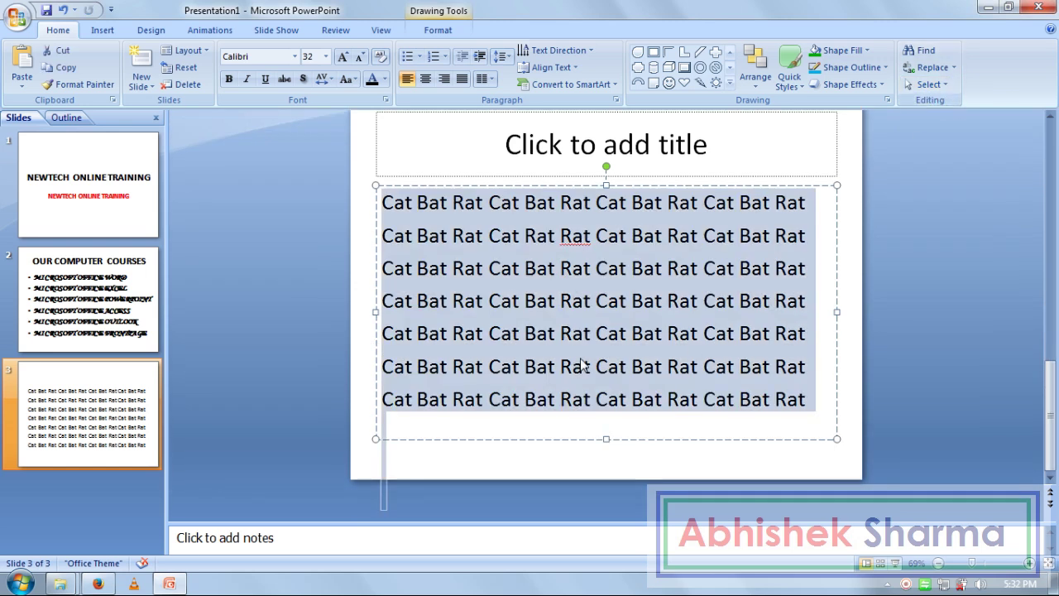
key(Delete)
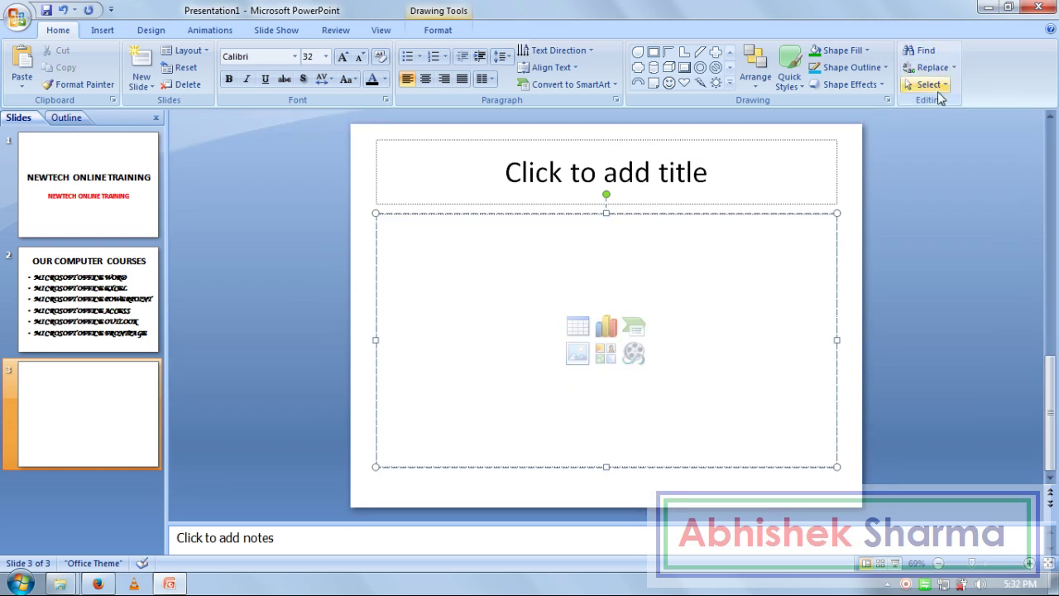
Reset slide 3 to restore its empty default content placeholder.
click(930, 84)
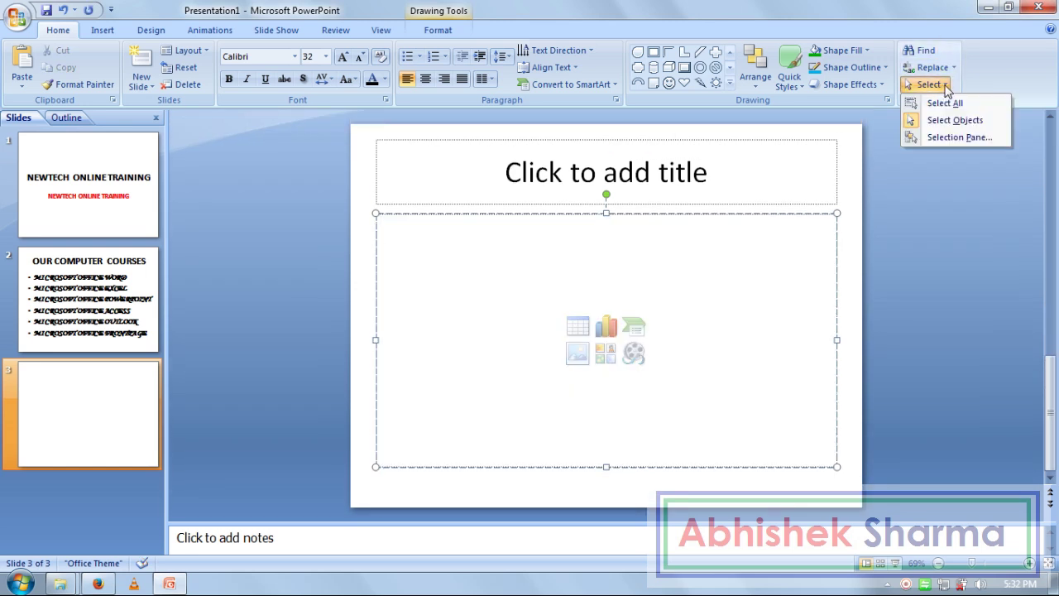
click(665, 307)
click(186, 69)
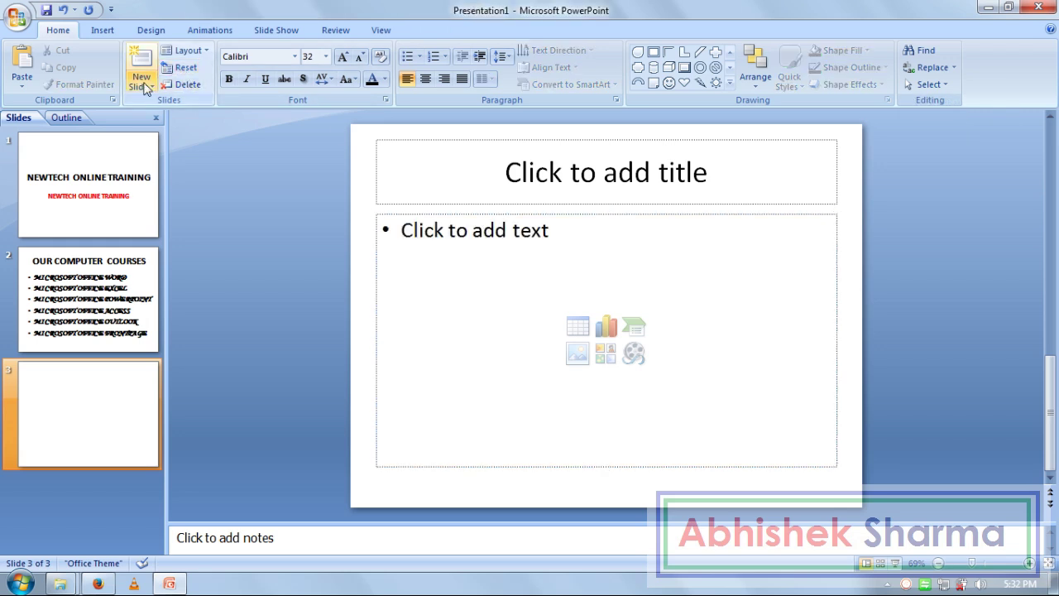
Switch slide 3 to the Blank layout and draw a teardrop in the upper left.
click(186, 50)
click(206, 281)
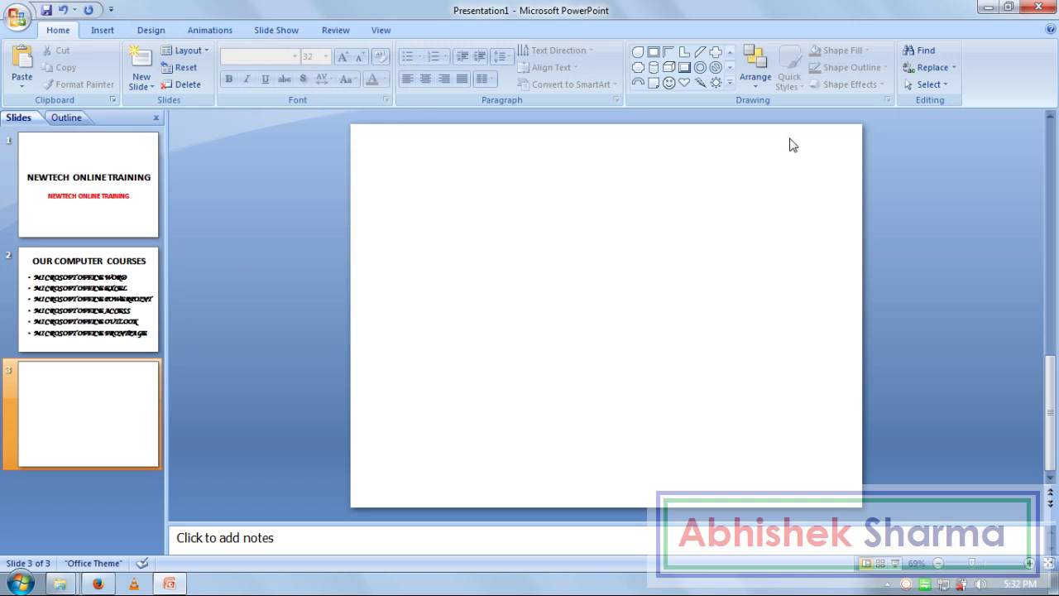
click(637, 52)
drag(426, 174, 594, 324)
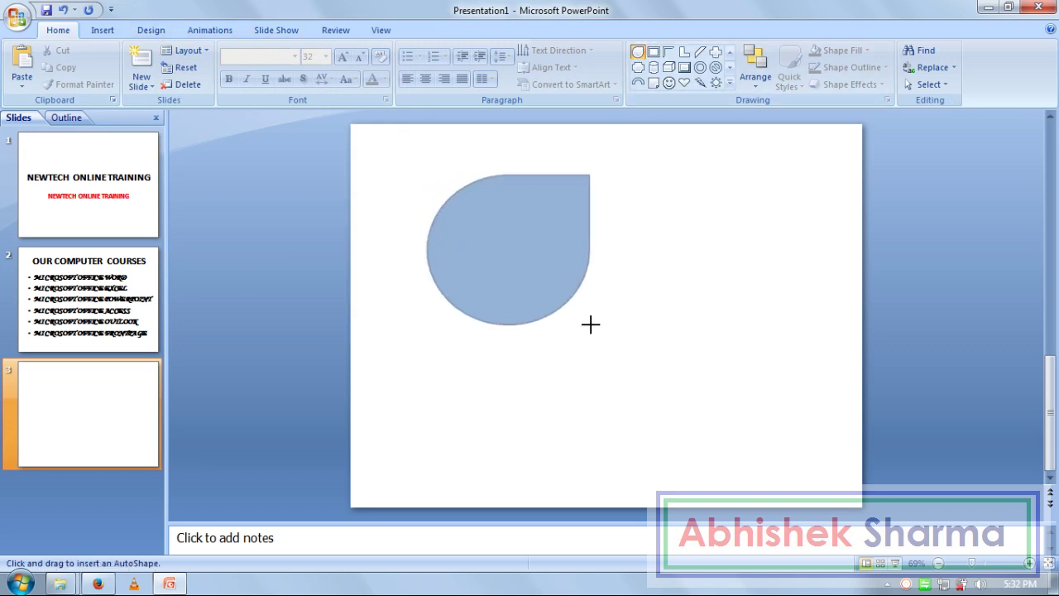
Draw a folded-corner rectangle on the right and a cube below the teardrop.
click(653, 83)
drag(681, 246, 863, 450)
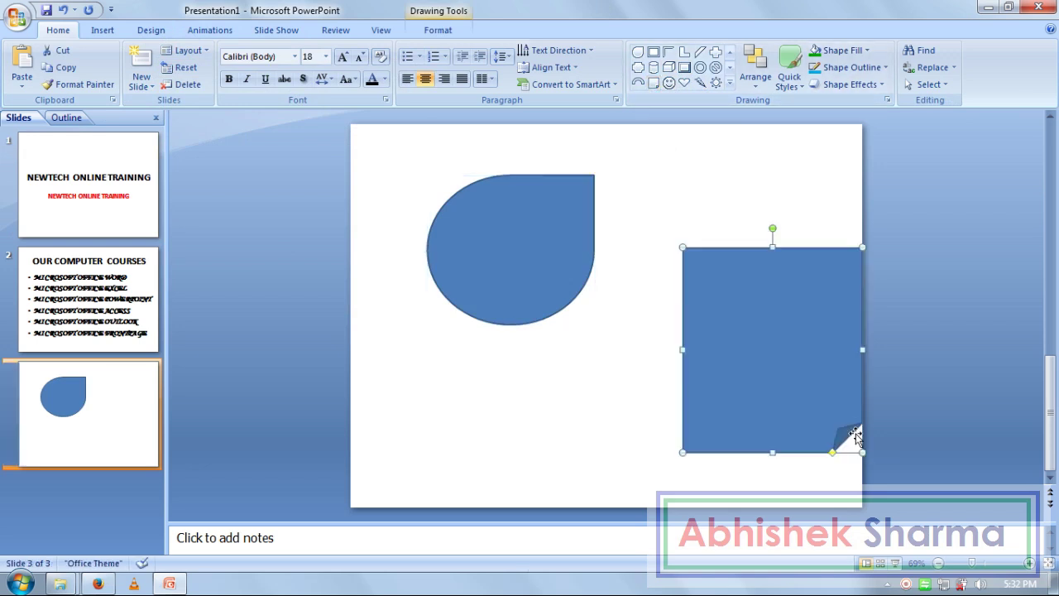
drag(822, 383, 762, 387)
click(669, 67)
drag(469, 361, 563, 495)
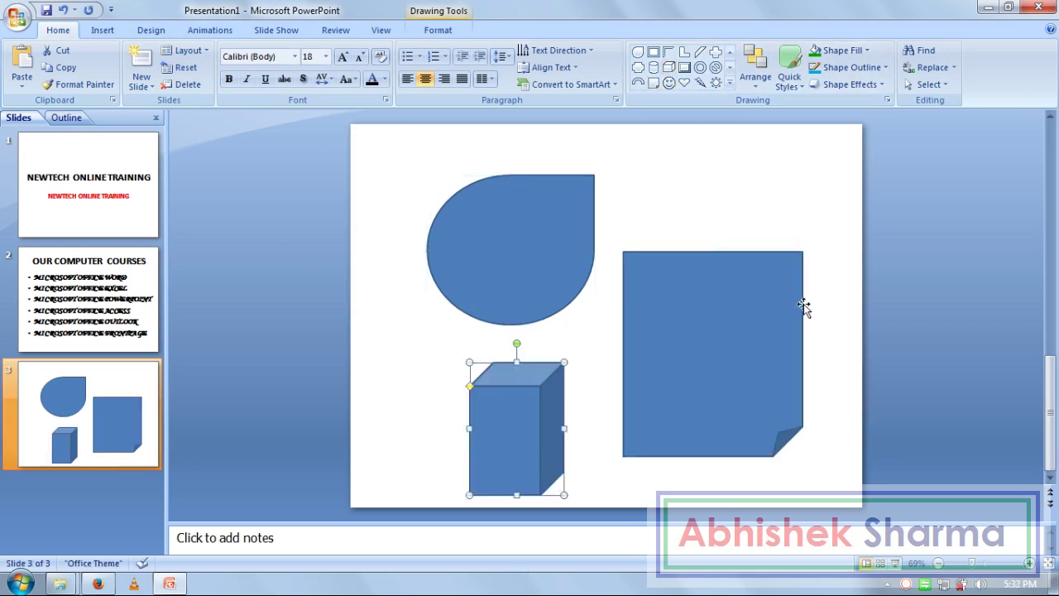
click(943, 85)
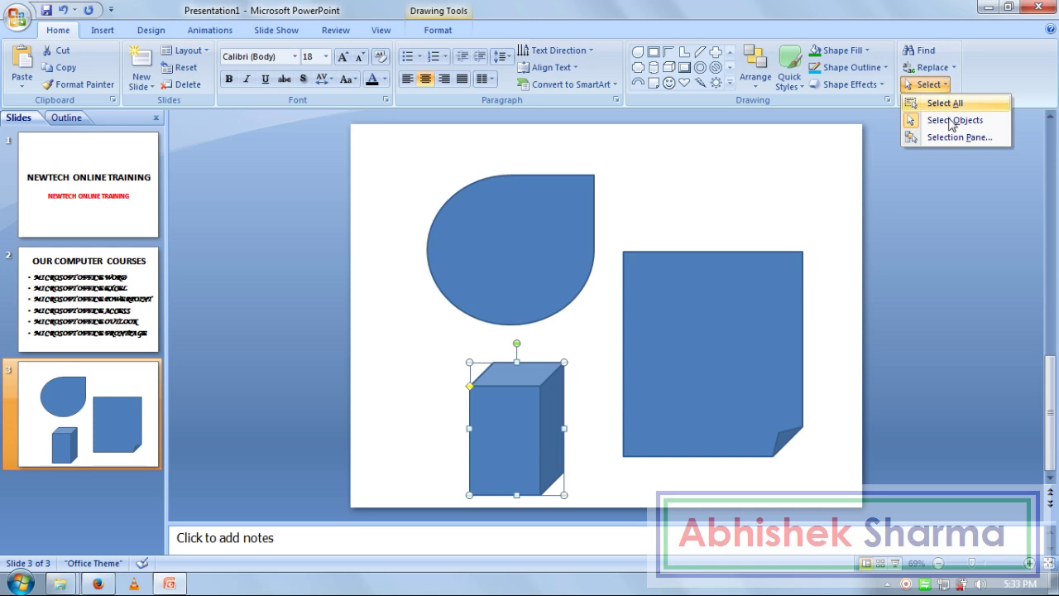
Select Folded Corner 6 in the Selection Pane and apply a red Quick Style.
click(953, 139)
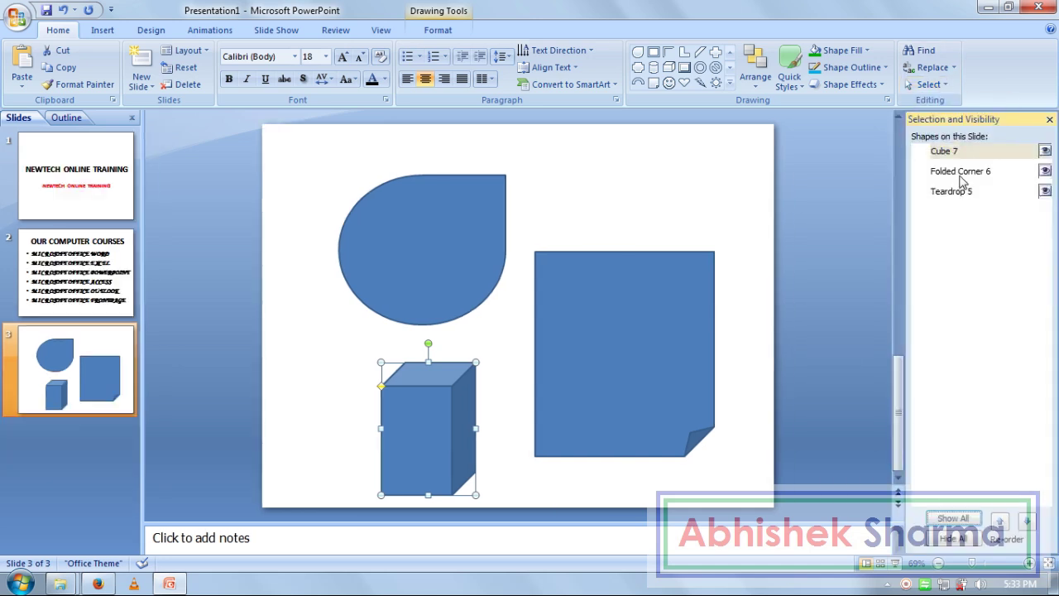
click(959, 171)
click(955, 191)
click(961, 173)
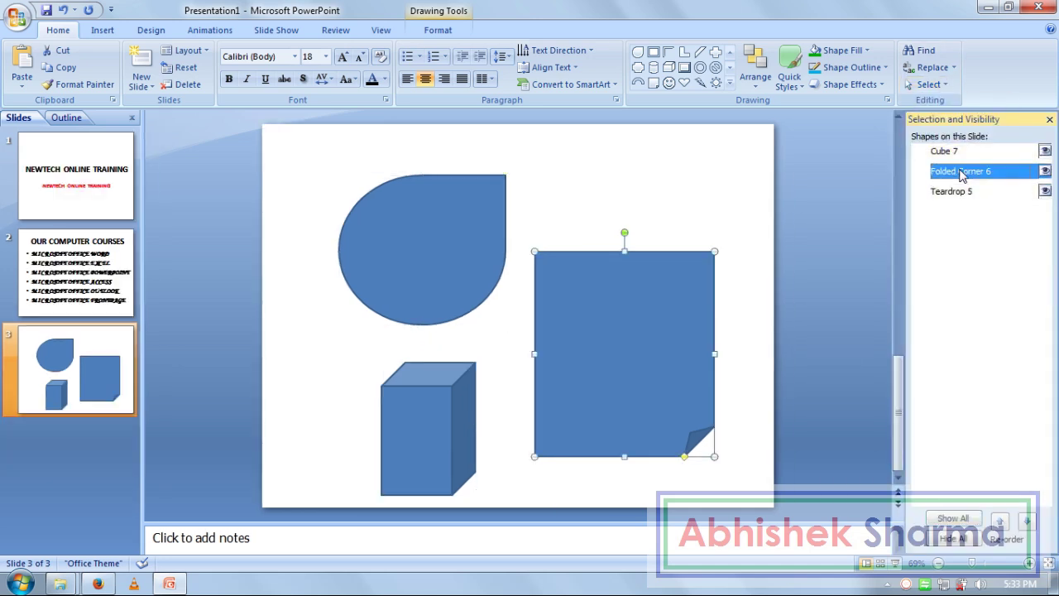
click(790, 66)
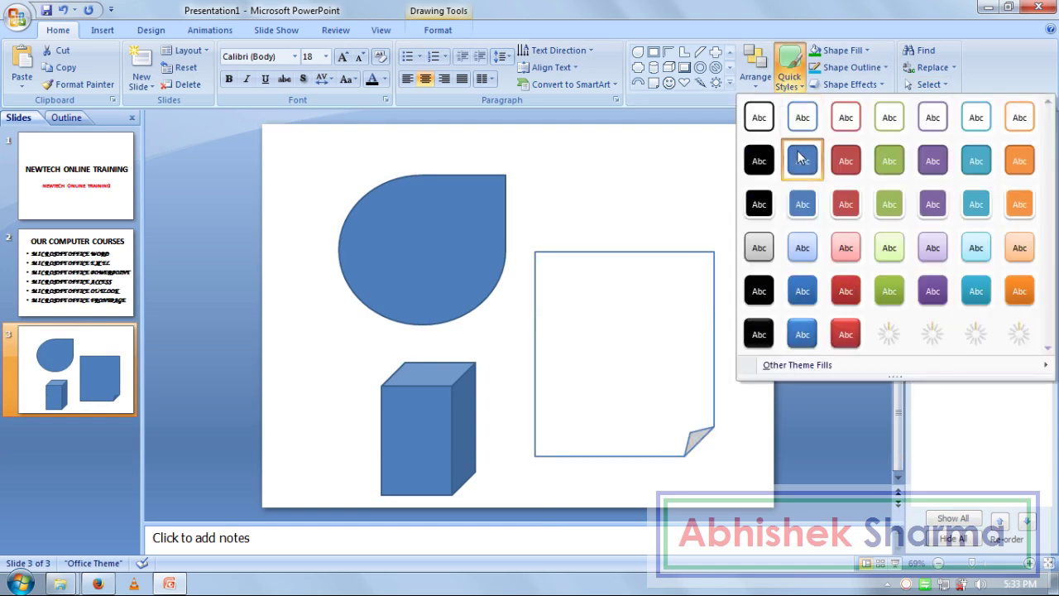
click(846, 163)
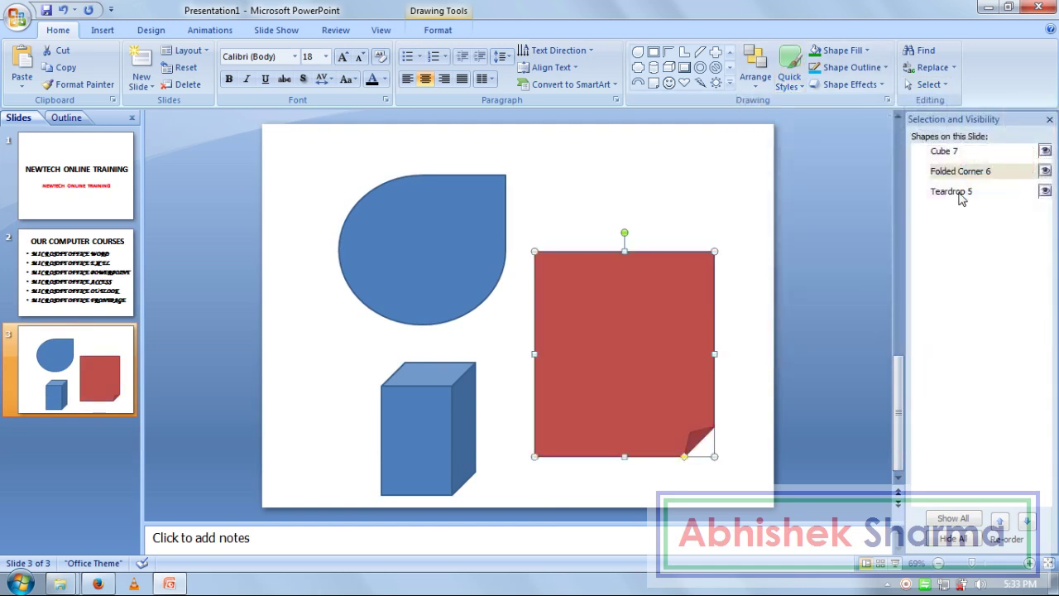
Select Teardrop 5 and apply a green Quick Style, then close the Selection Pane.
click(958, 193)
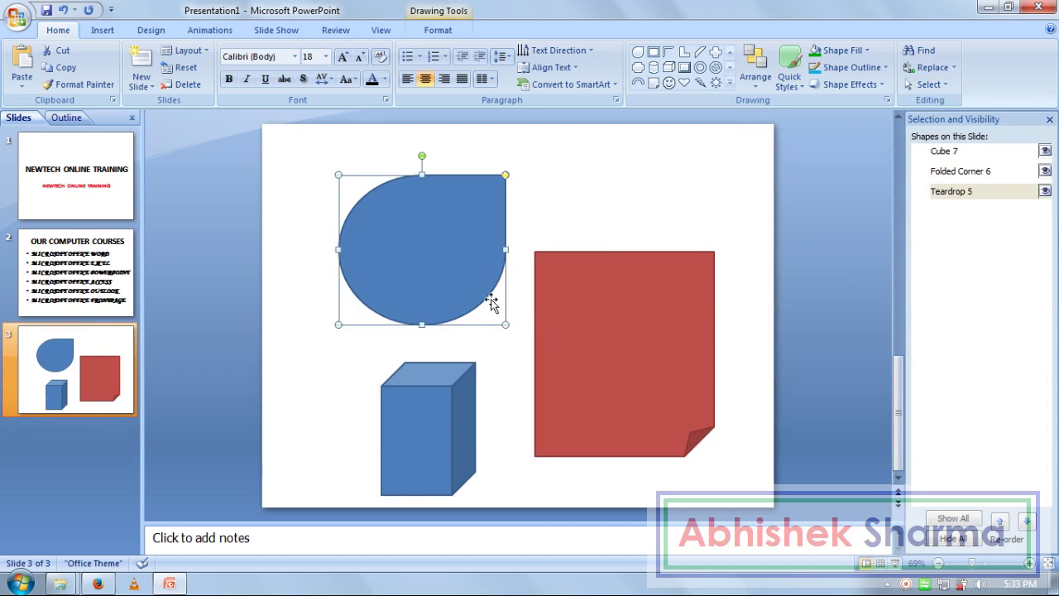
click(790, 66)
click(892, 176)
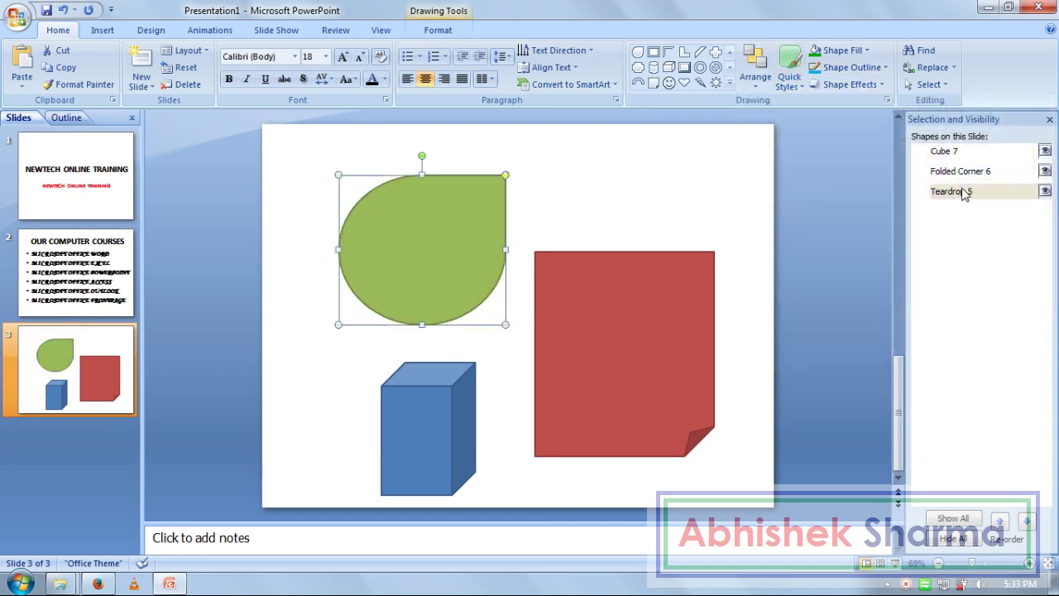
click(1049, 119)
click(928, 83)
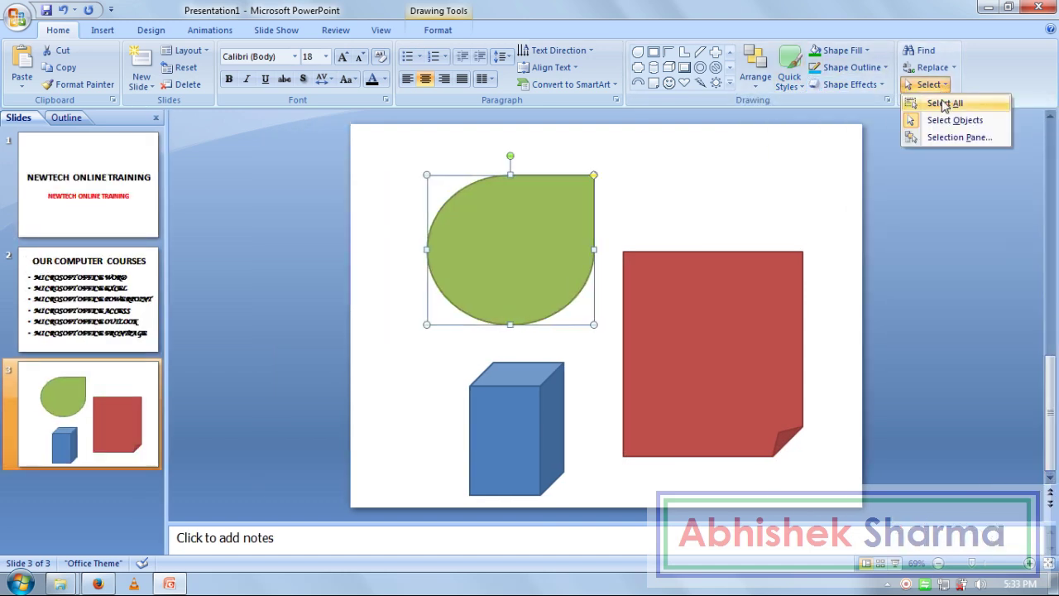
Select all three shapes with a selection box and apply the red Quick Style.
click(944, 121)
click(925, 83)
click(401, 199)
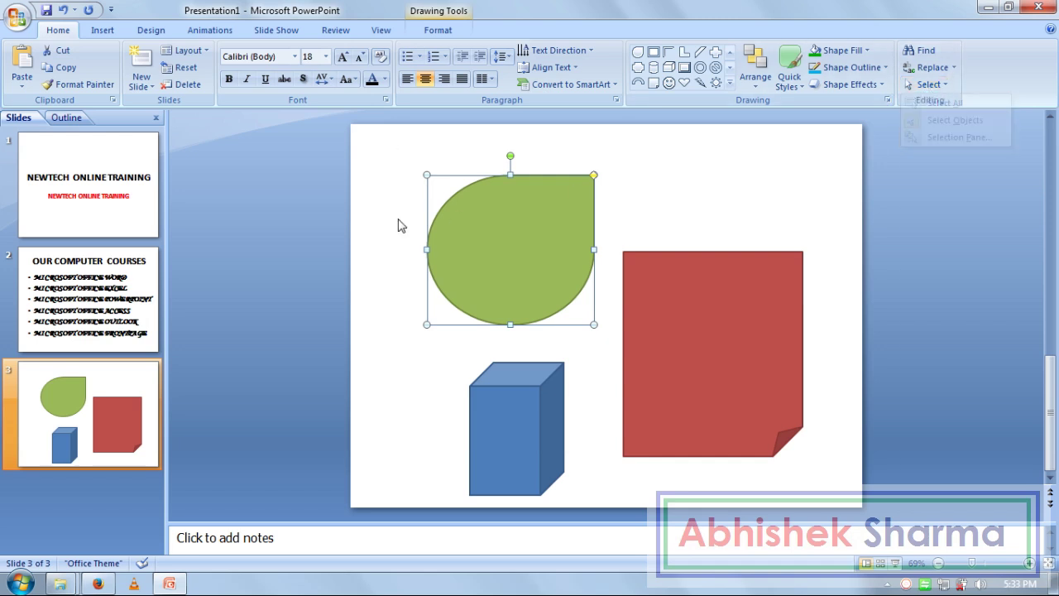
drag(385, 144, 826, 520)
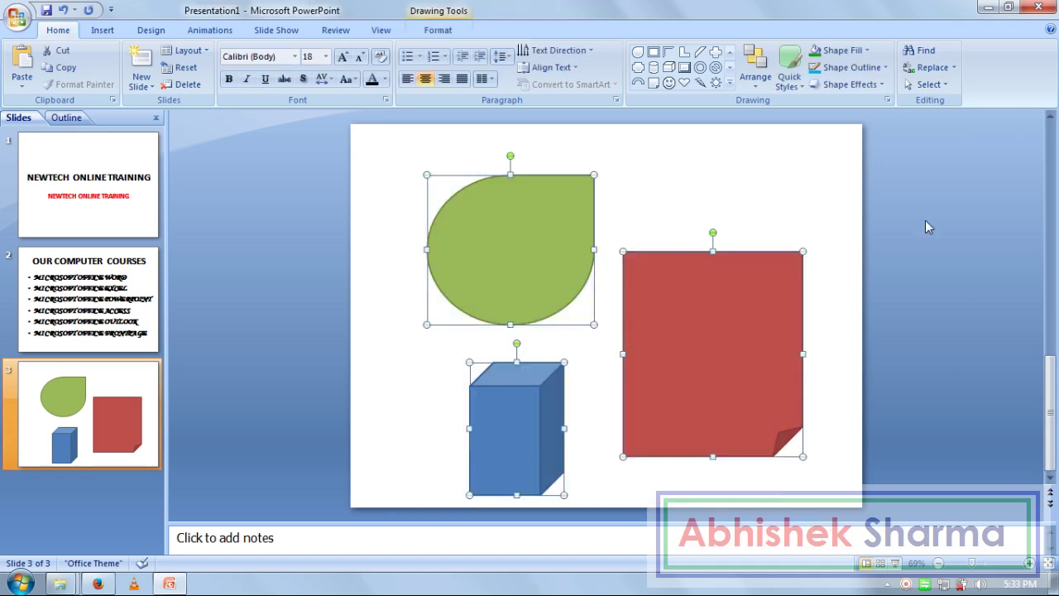
click(785, 83)
click(845, 161)
Restyle the three shapes with the purple Quick Style, then delete them.
click(755, 73)
click(775, 83)
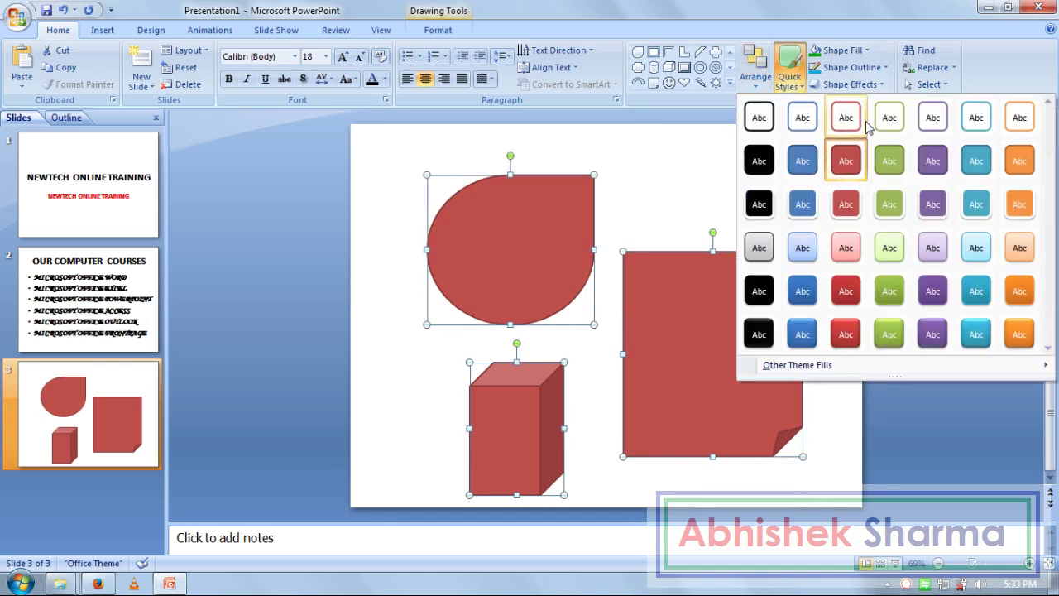
click(941, 170)
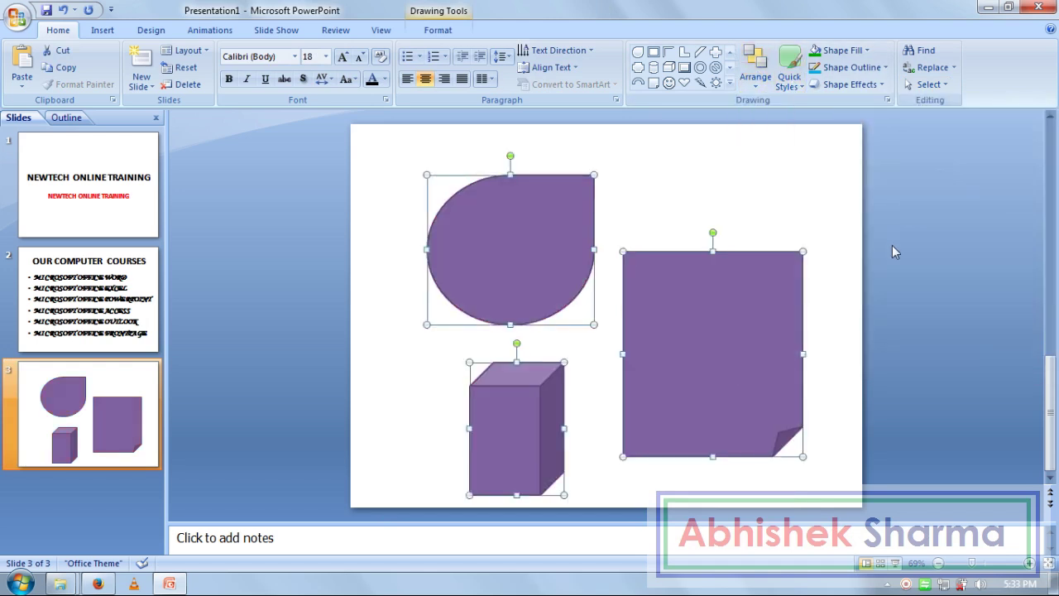
key(Delete)
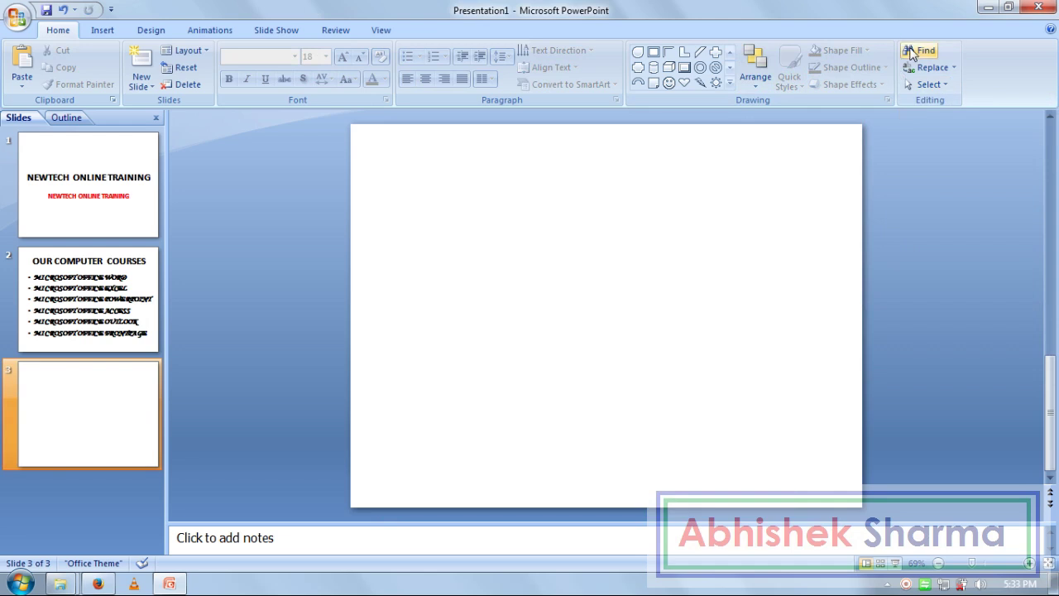